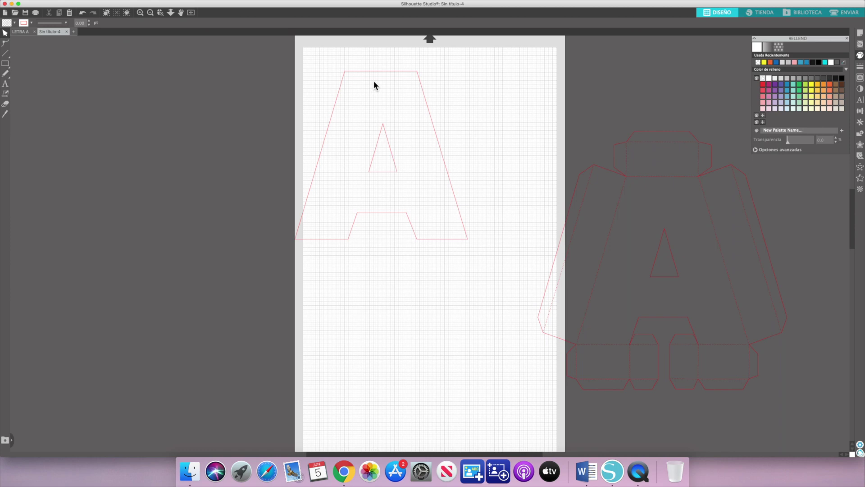
Move the plain letter A outline fully inside the page's printable area
{"action": "left_click", "coordinate": [140, 13]}
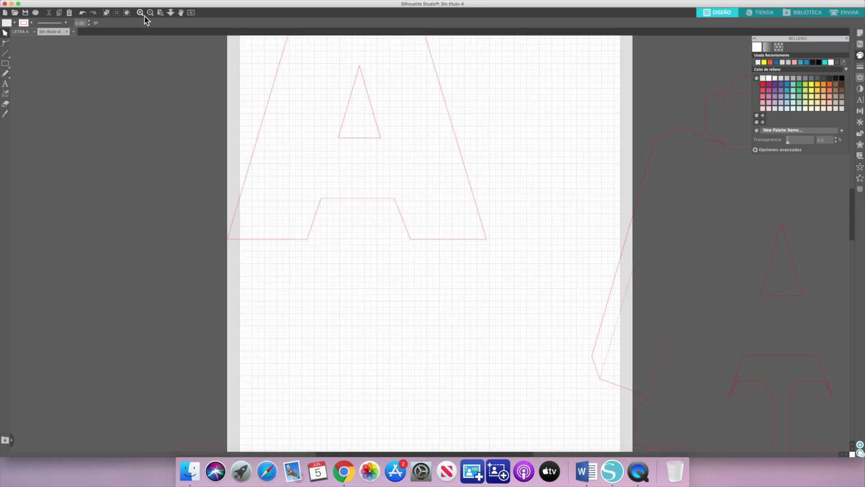
{"action": "scroll", "coordinate": [330, 75], "scroll_direction": "up", "scroll_amount": 5}
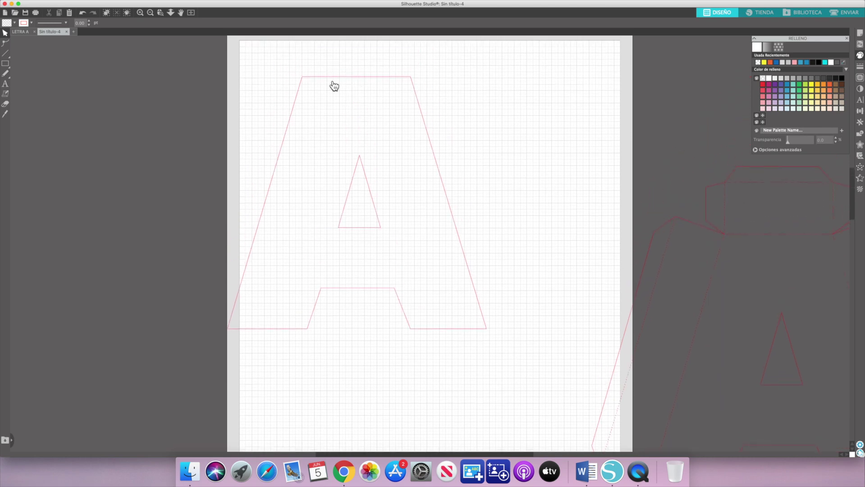
{"action": "left_click_drag", "start_coordinate": [329, 81], "coordinate": [339, 73]}
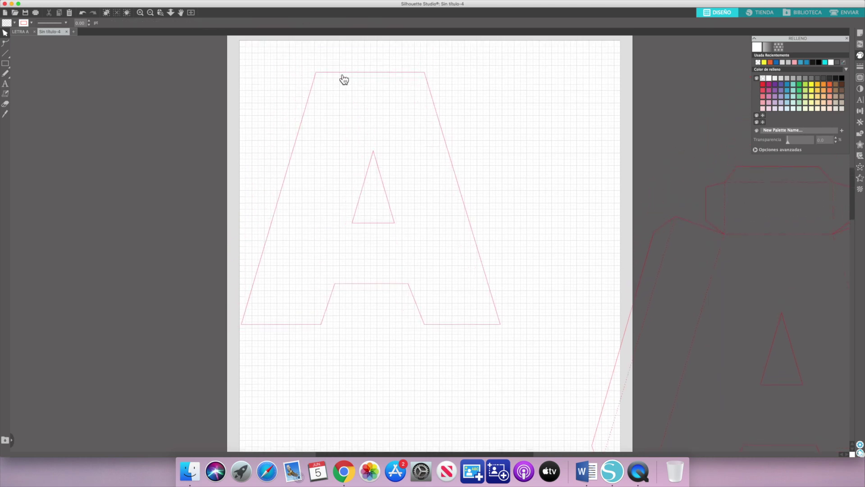
Turn the plain letter A outline and its inner triangle into a compound path
{"action": "left_click", "coordinate": [343, 77]}
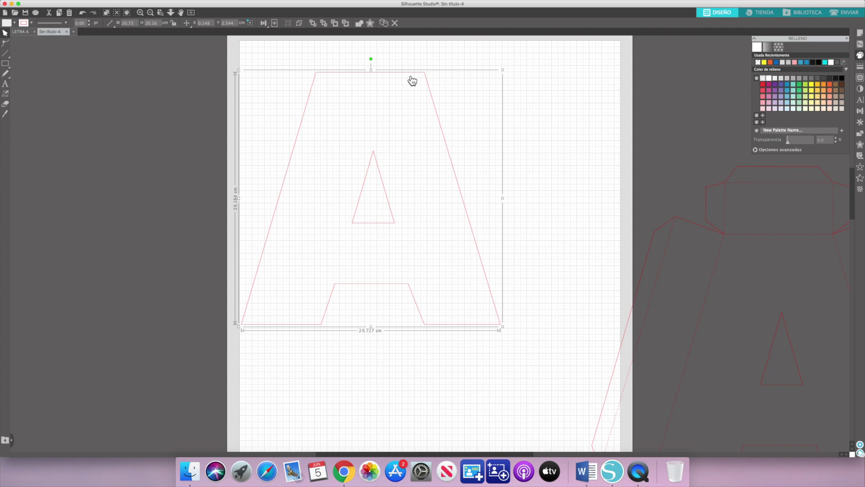
{"action": "left_click", "coordinate": [860, 144]}
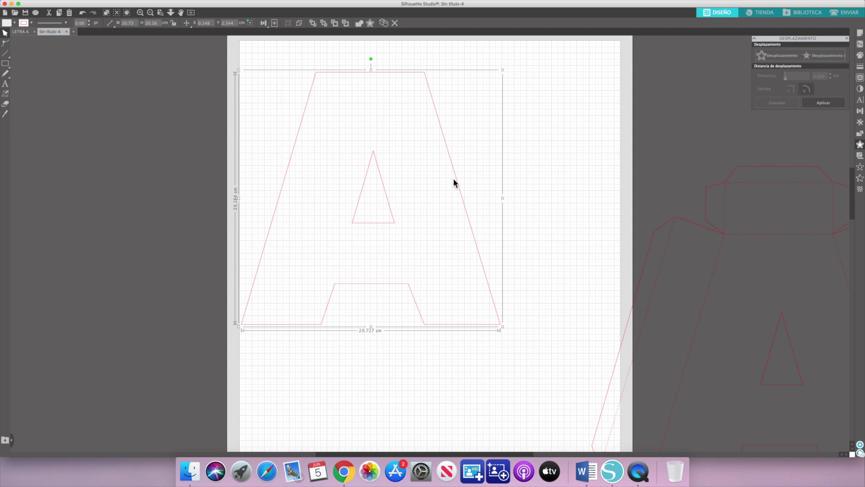
{"action": "right_click", "coordinate": [454, 177]}
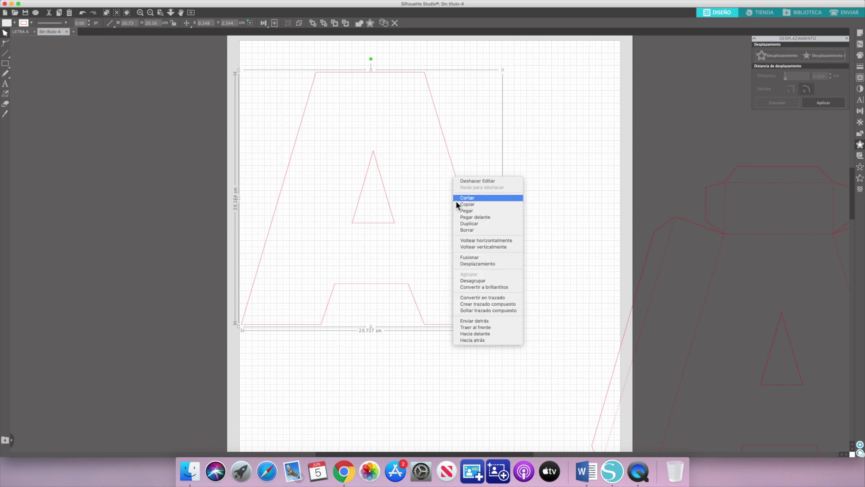
{"action": "left_click", "coordinate": [490, 305]}
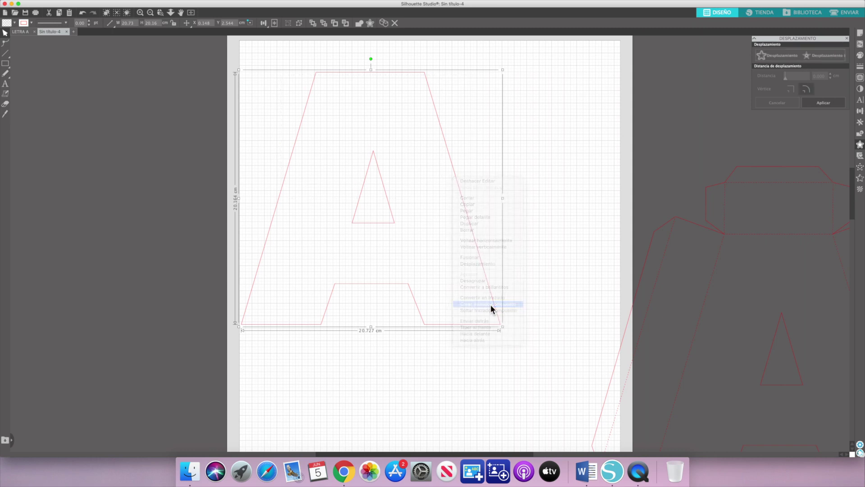
Create a 0.2 cm internal offset of the letter A with square corners and move the original outline off the page to the right
{"action": "left_click", "coordinate": [826, 55]}
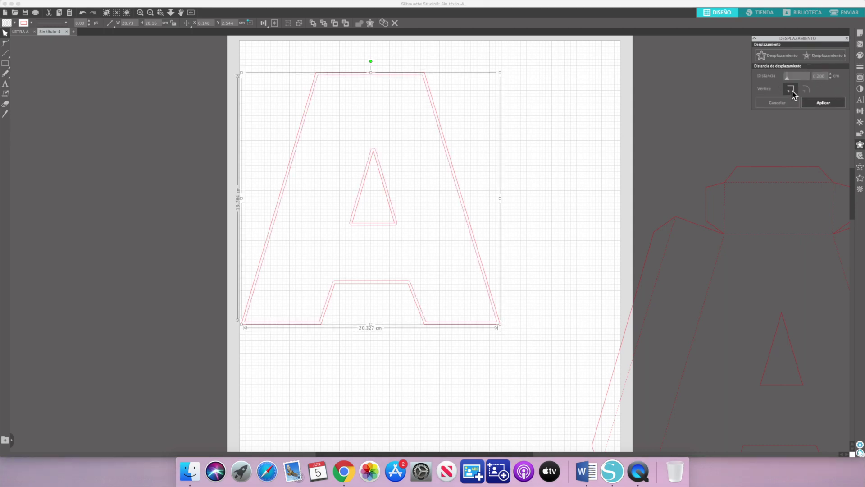
{"action": "left_click", "coordinate": [825, 103]}
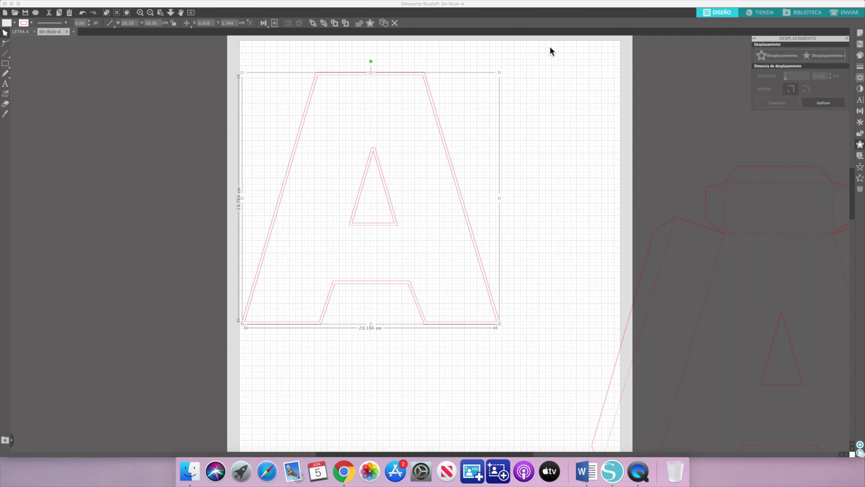
{"action": "left_click", "coordinate": [550, 50]}
{"action": "left_click_drag", "start_coordinate": [429, 79], "coordinate": [771, 91]}
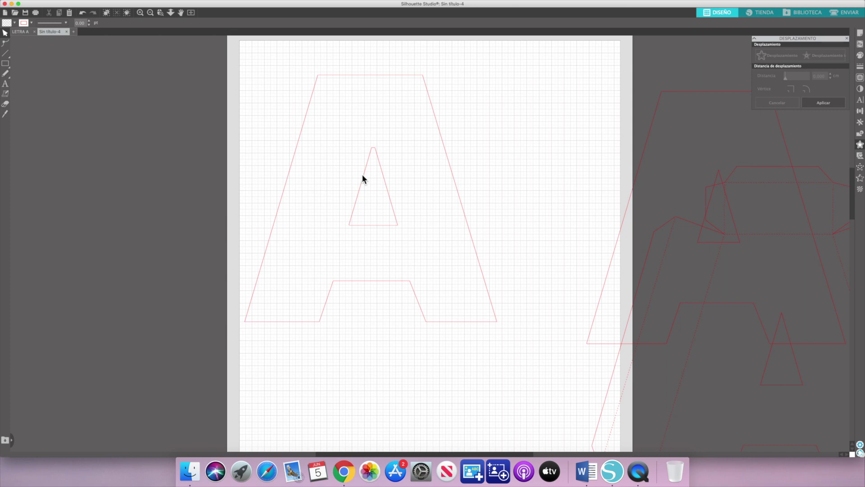
Create a second internal offset of 0.15 cm with square corners inside the letter A remaining on the page
{"action": "left_click", "coordinate": [342, 138]}
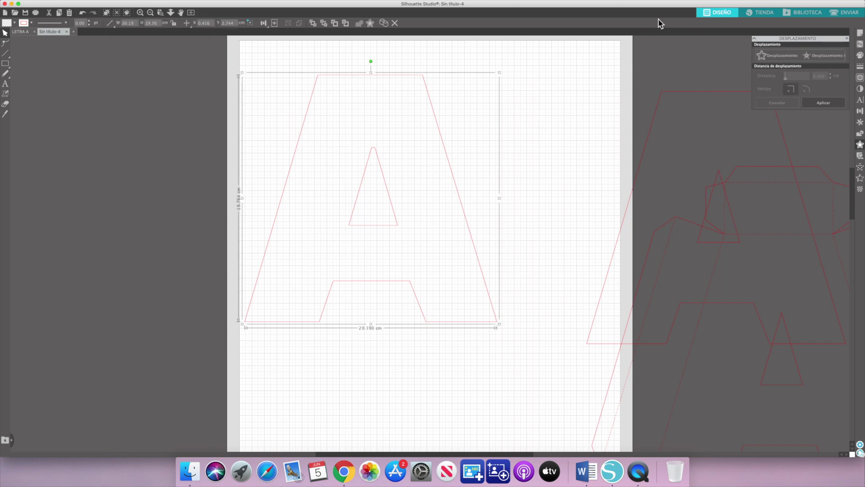
{"action": "left_click", "coordinate": [820, 57]}
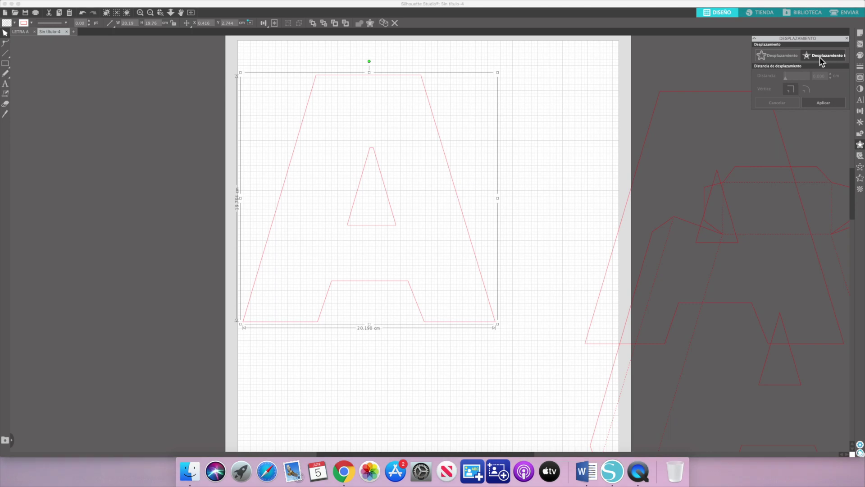
{"action": "double_click", "coordinate": [818, 78]}
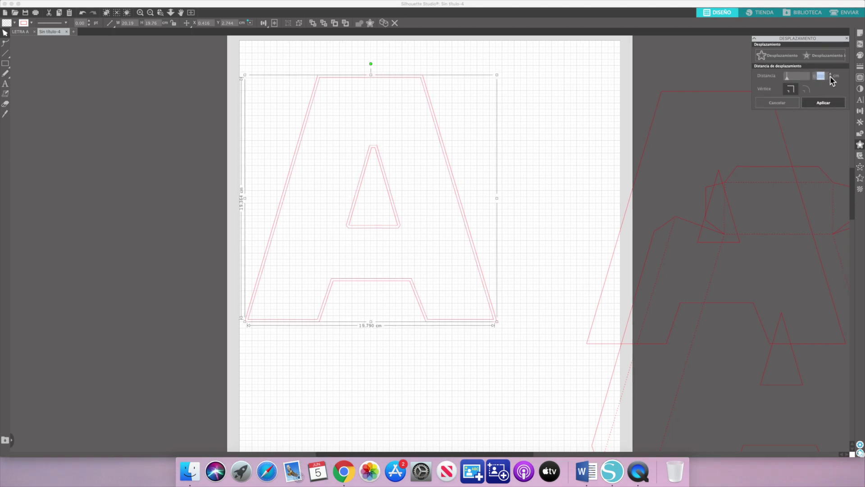
{"action": "type", "text": "0.15"}
{"action": "left_click", "coordinate": [826, 104]}
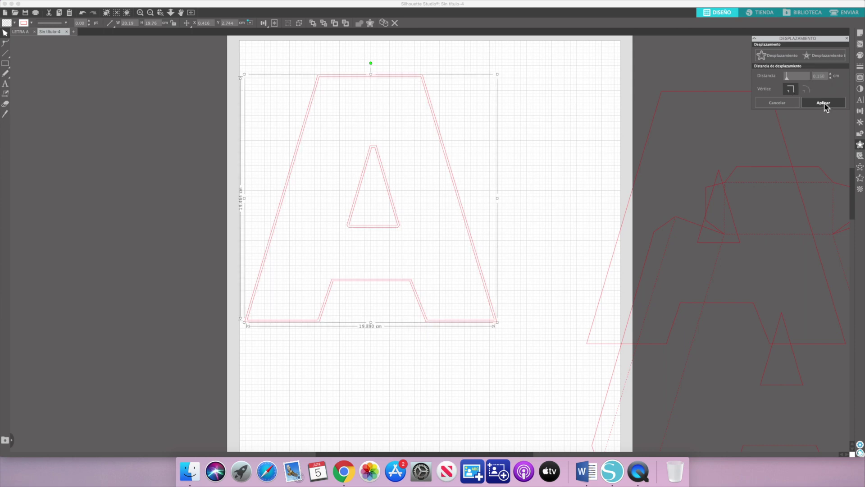
{"action": "left_click", "coordinate": [824, 104]}
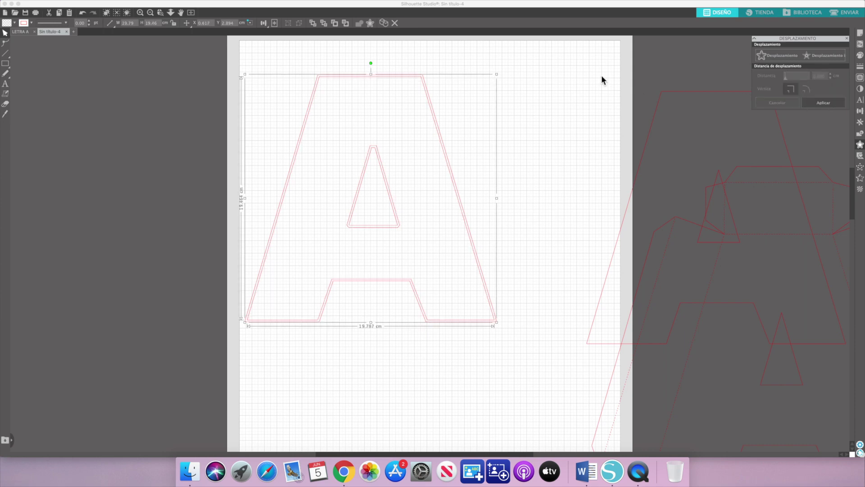
Fill the larger of the two letter A outlines on the page with light orange-yellow and move it off the page to the left
{"action": "left_click", "coordinate": [601, 79]}
{"action": "left_click_drag", "start_coordinate": [426, 82], "coordinate": [524, 82]}
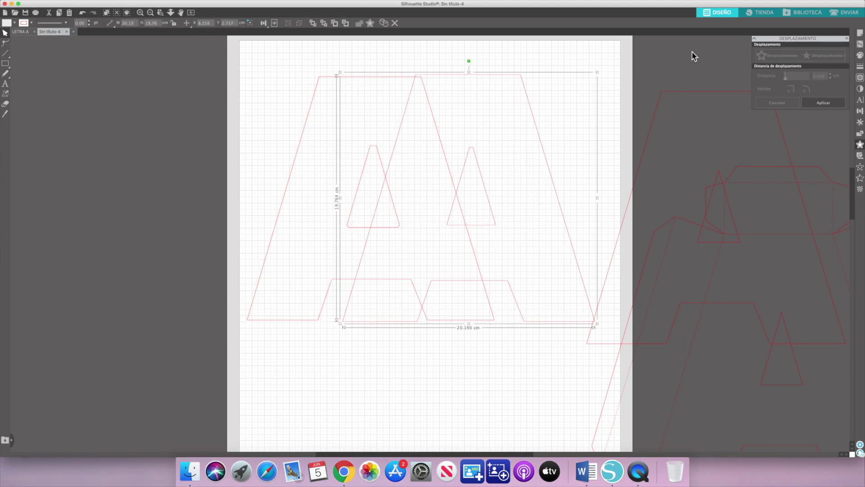
{"action": "left_click", "coordinate": [860, 56]}
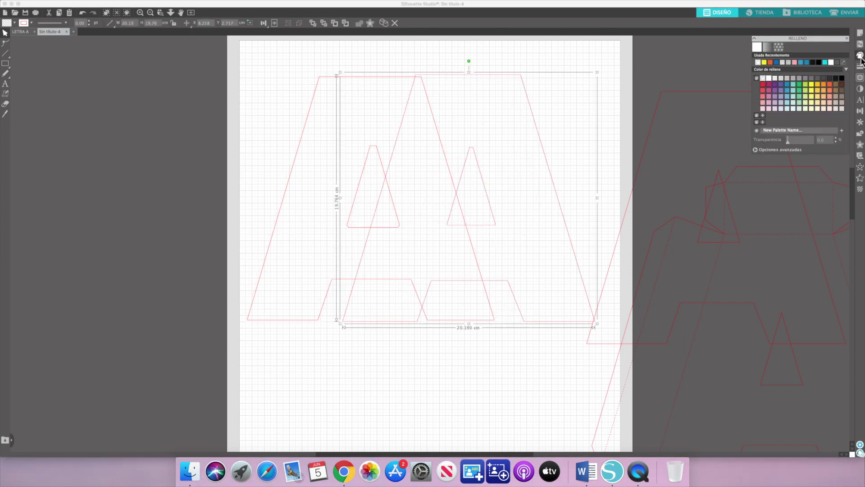
{"action": "left_click", "coordinate": [811, 97]}
{"action": "left_click", "coordinate": [548, 57]}
{"action": "left_click_drag", "start_coordinate": [475, 109], "coordinate": [127, 88]}
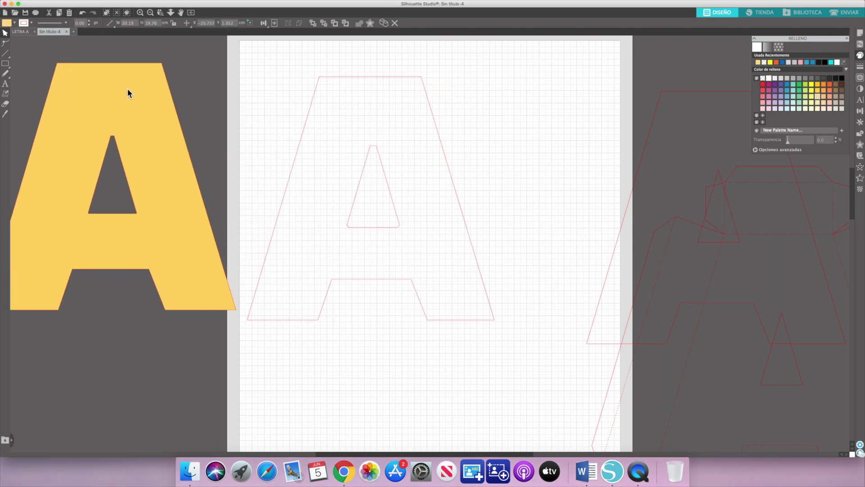
Add the turquoise quilted pattern image from Finder, position it over the remaining letter A, and send it to the back
{"action": "left_click", "coordinate": [323, 77]}
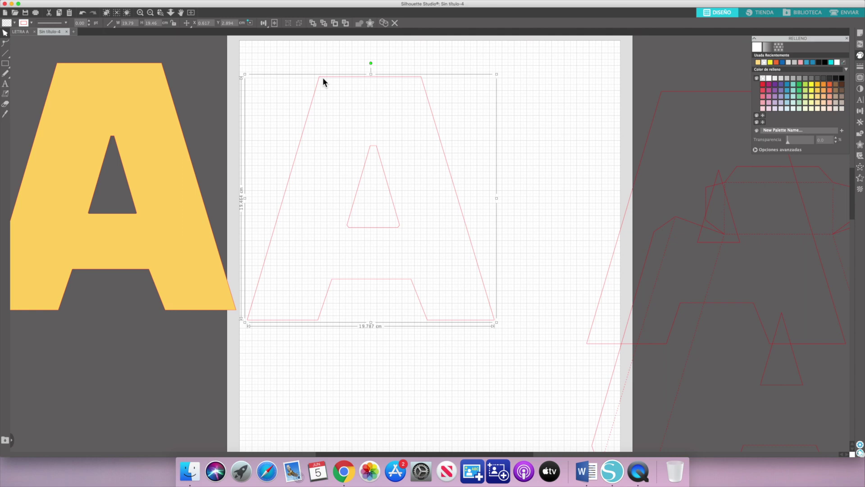
{"action": "scroll", "coordinate": [323, 77], "scroll_direction": "down", "scroll_amount": 2}
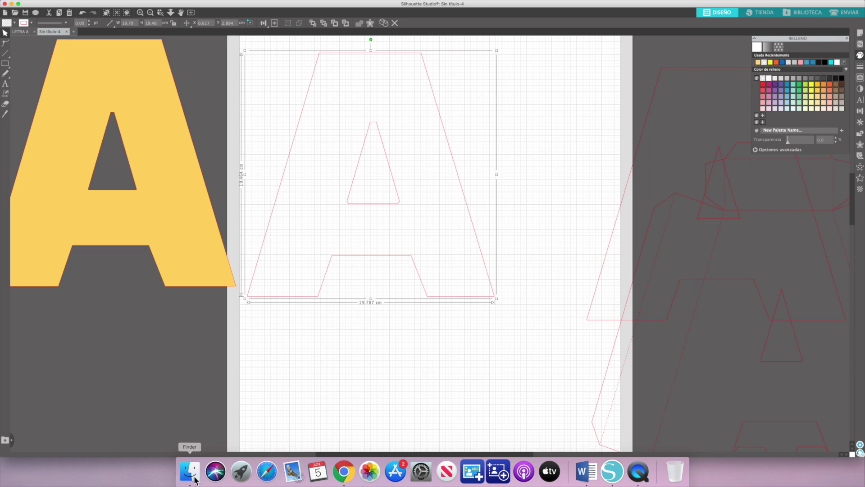
{"action": "left_click_drag", "start_coordinate": [129, 217], "coordinate": [305, 108]}
{"action": "right_click", "coordinate": [305, 105]}
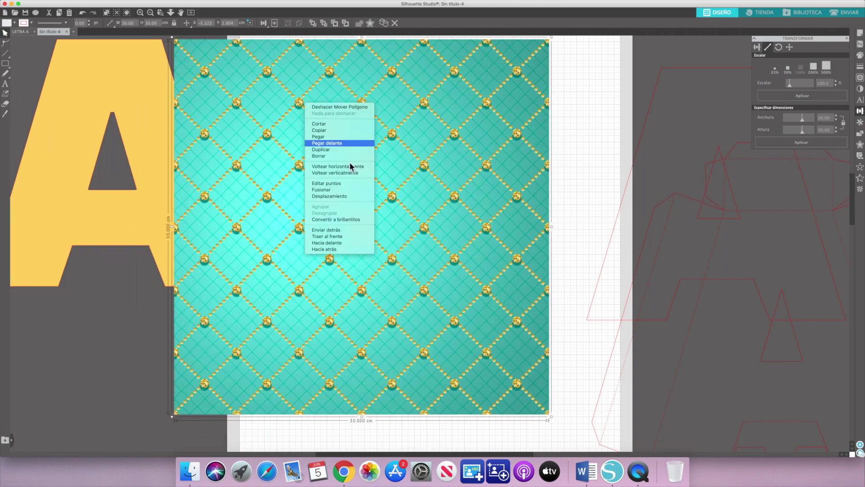
{"action": "left_click", "coordinate": [338, 249]}
{"action": "left_click_drag", "start_coordinate": [332, 253], "coordinate": [376, 231]}
{"action": "right_click", "coordinate": [345, 94]}
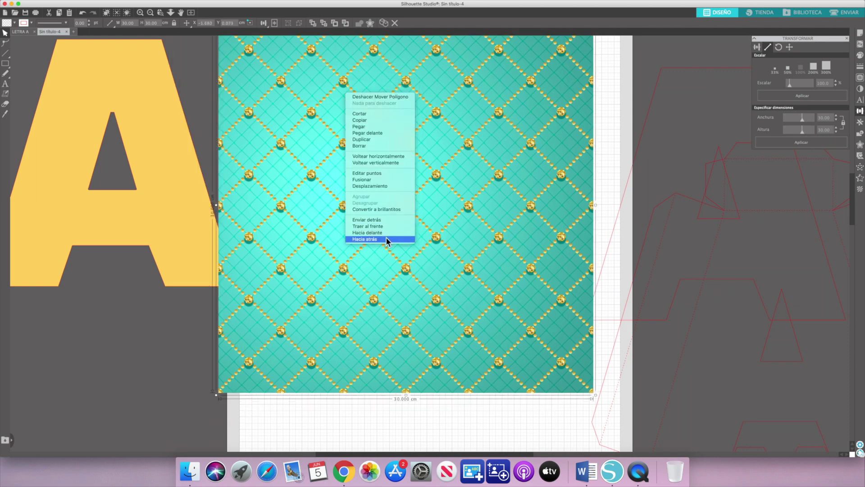
{"action": "left_click", "coordinate": [385, 222]}
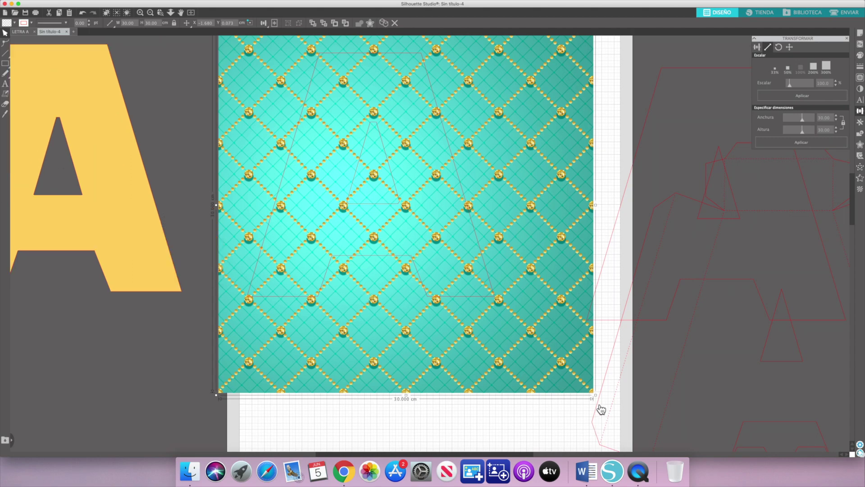
Shrink the turquoise pattern to about 21.5 cm square so that it just surrounds the letter A
{"action": "left_click_drag", "start_coordinate": [597, 397], "coordinate": [509, 331]}
{"action": "scroll", "coordinate": [523, 325], "scroll_direction": "up", "scroll_amount": 3}
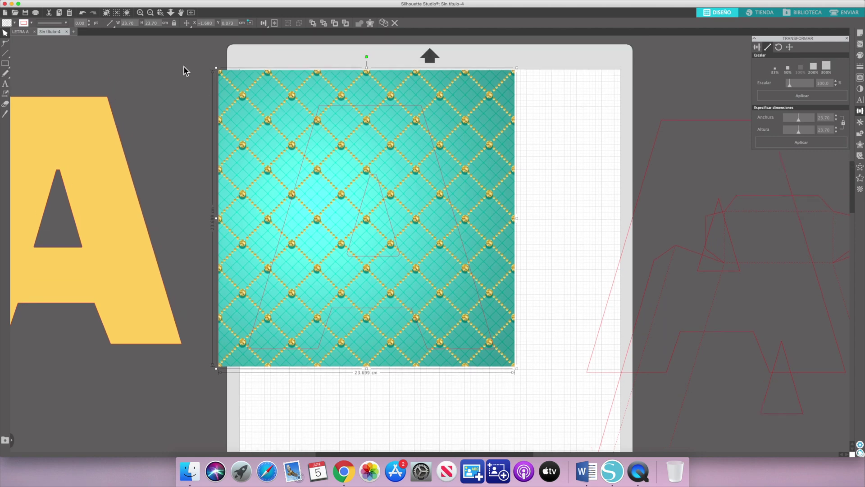
{"action": "left_click_drag", "start_coordinate": [217, 68], "coordinate": [267, 111]}
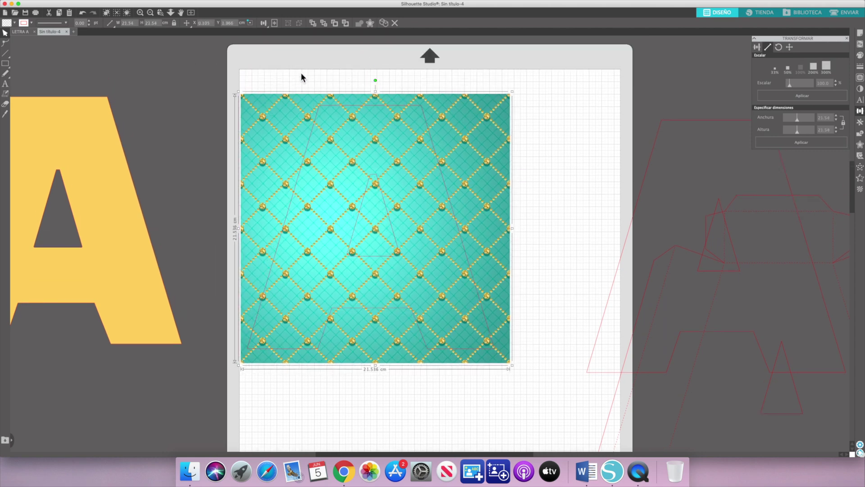
Intersect the turquoise pattern with the letter A outline to crop the pattern to the letter's shape
{"action": "left_click_drag", "start_coordinate": [297, 71], "coordinate": [399, 210]}
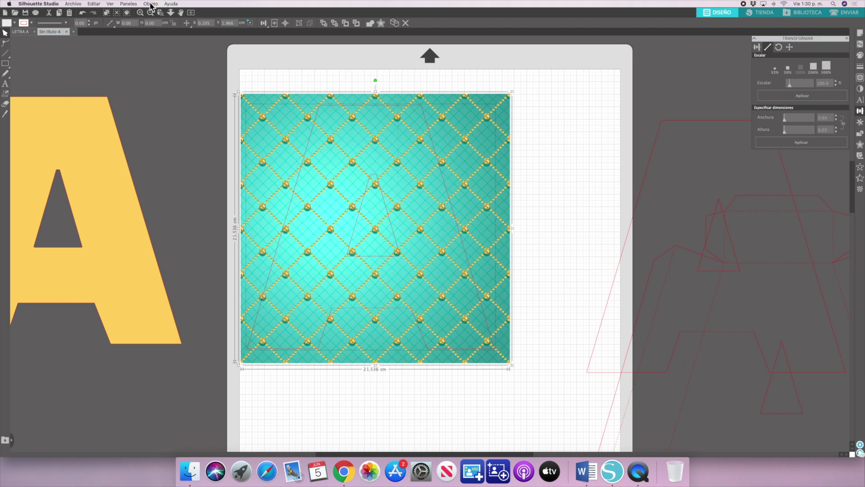
{"action": "left_click", "coordinate": [151, 6]}
{"action": "mouse_move", "coordinate": [170, 44]}
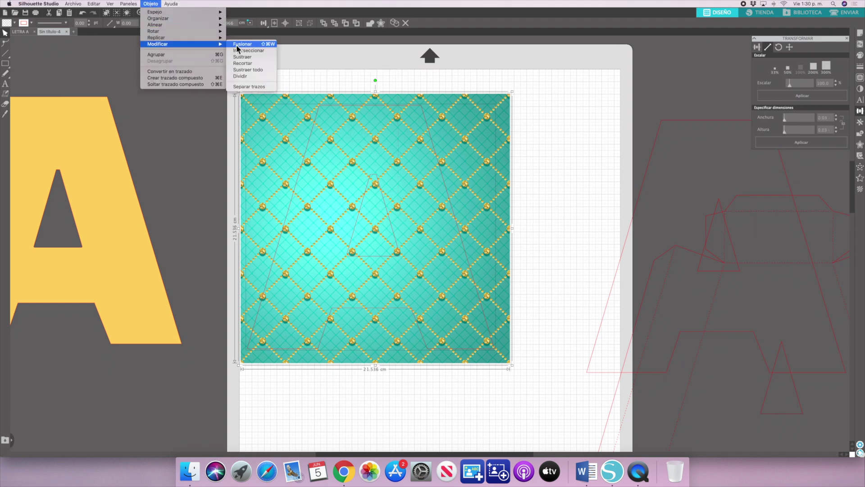
{"action": "left_click", "coordinate": [251, 50]}
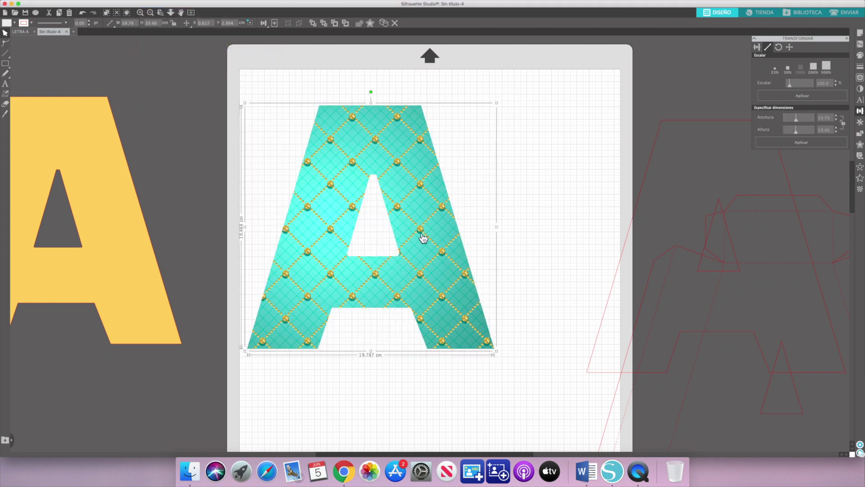
{"action": "left_click", "coordinate": [504, 194]}
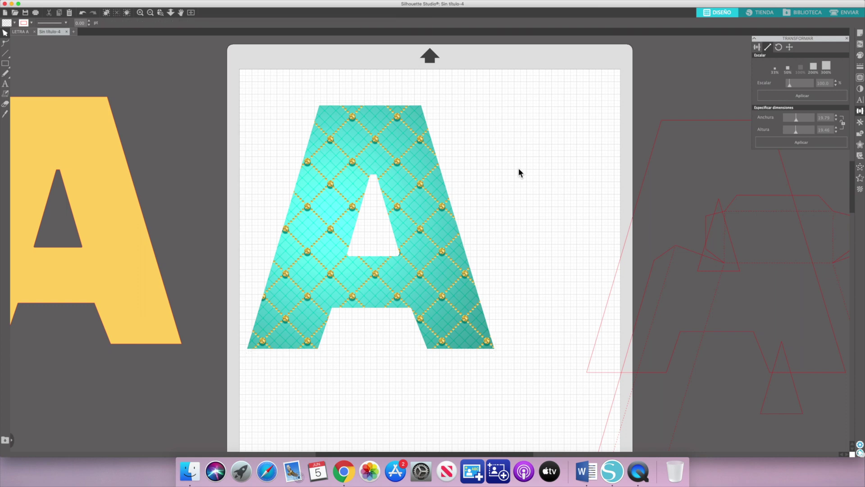
Add the guitar-playing princess image from Finder over the patterned A's left leg and enlarge it to about 8.8 cm wide
{"action": "left_click_drag", "start_coordinate": [391, 176], "coordinate": [372, 158]}
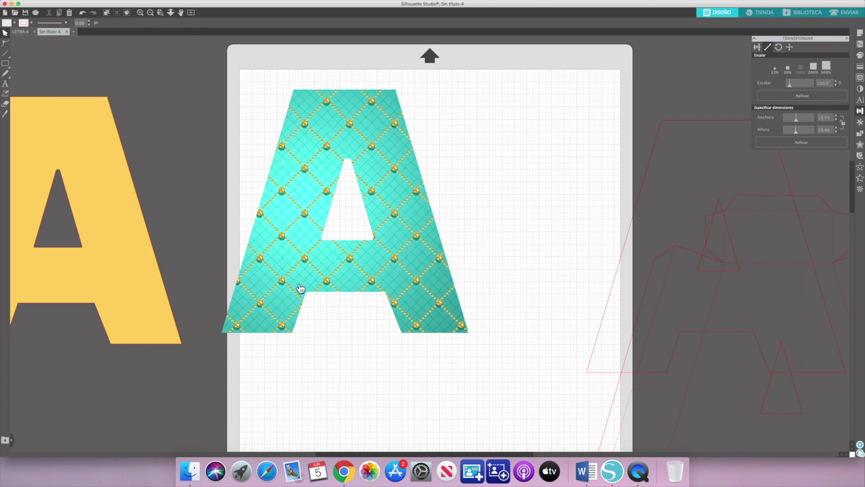
{"action": "left_click_drag", "start_coordinate": [191, 475], "coordinate": [263, 259]}
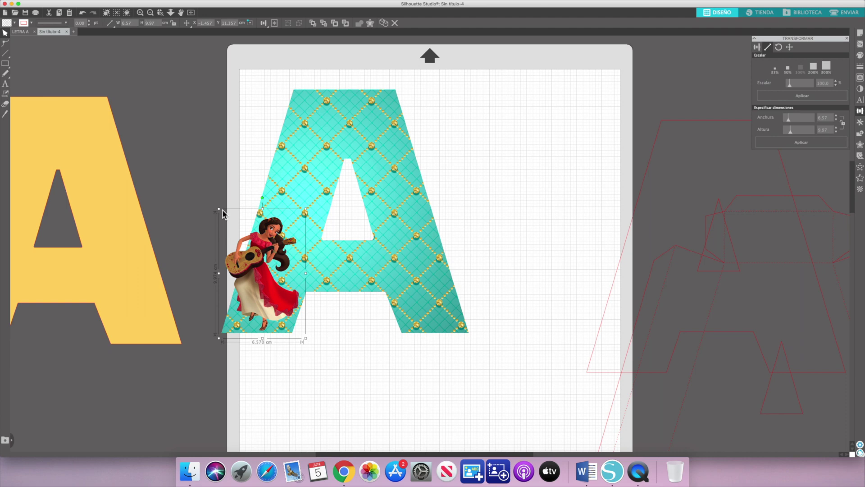
{"action": "left_click_drag", "start_coordinate": [219, 209], "coordinate": [190, 166]}
{"action": "left_click_drag", "start_coordinate": [242, 234], "coordinate": [266, 238]}
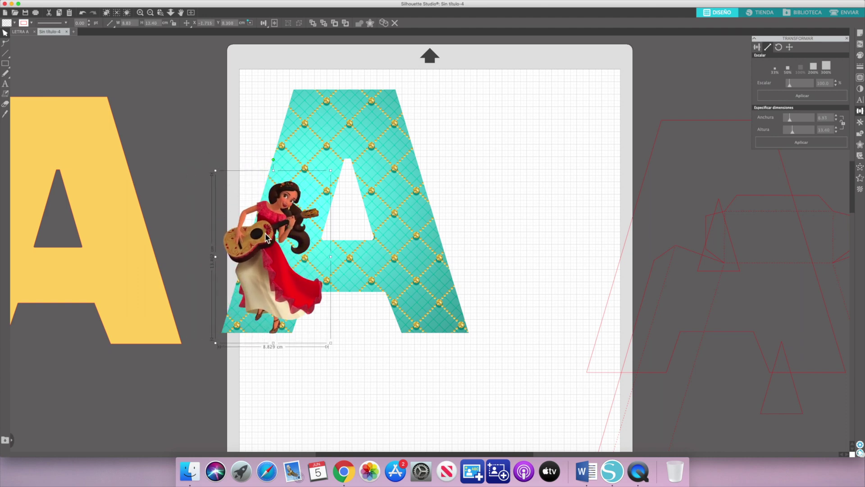
Enlarge the princess image to about 9.2 cm wide and move it to the blank page area right of the patterned A
{"action": "left_click", "coordinate": [516, 200]}
{"action": "left_click", "coordinate": [281, 230]}
{"action": "left_click_drag", "start_coordinate": [331, 171], "coordinate": [336, 164]}
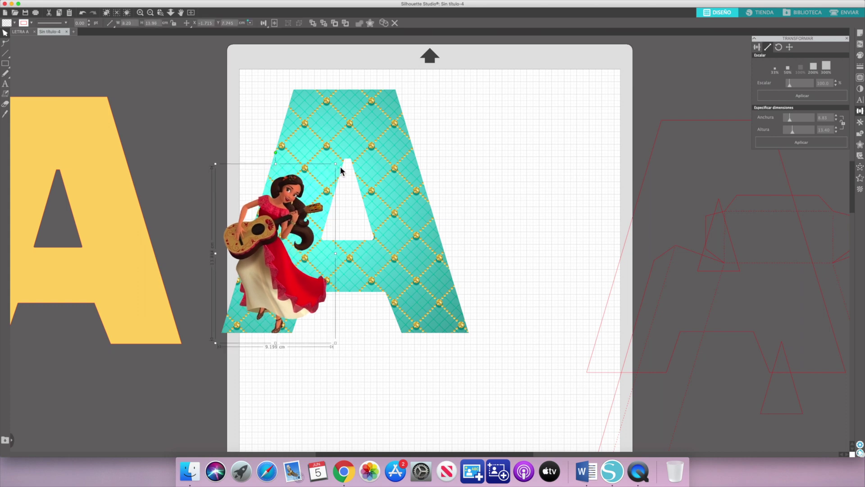
{"action": "left_click_drag", "start_coordinate": [273, 245], "coordinate": [518, 179]}
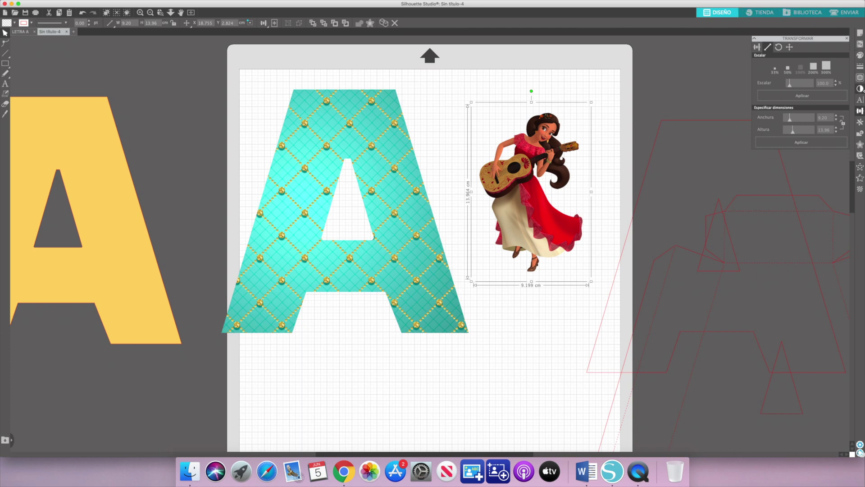
Trace the guitar-playing princess image at 100% threshold to create its cut outline
{"action": "left_click", "coordinate": [860, 78]}
{"action": "left_click", "coordinate": [784, 66]}
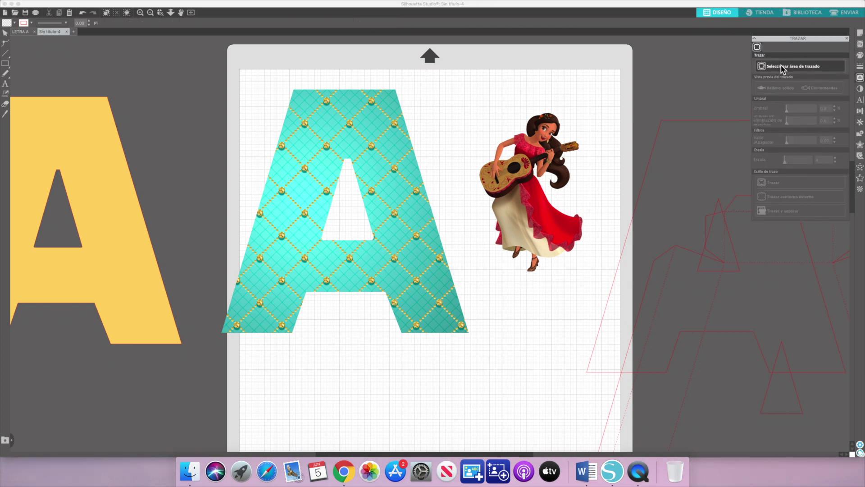
{"action": "mouse_move", "coordinate": [468, 97]}
{"action": "left_mouse_down"}
{"action": "mouse_move", "coordinate": [584, 236]}
{"action": "mouse_move", "coordinate": [601, 285]}
{"action": "left_mouse_up"}
{"action": "left_click_drag", "start_coordinate": [800, 112], "coordinate": [821, 117]}
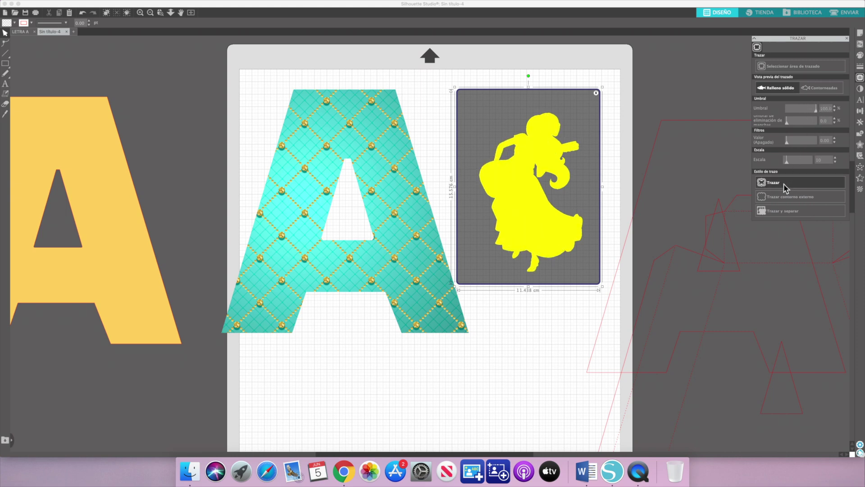
{"action": "left_click", "coordinate": [770, 187]}
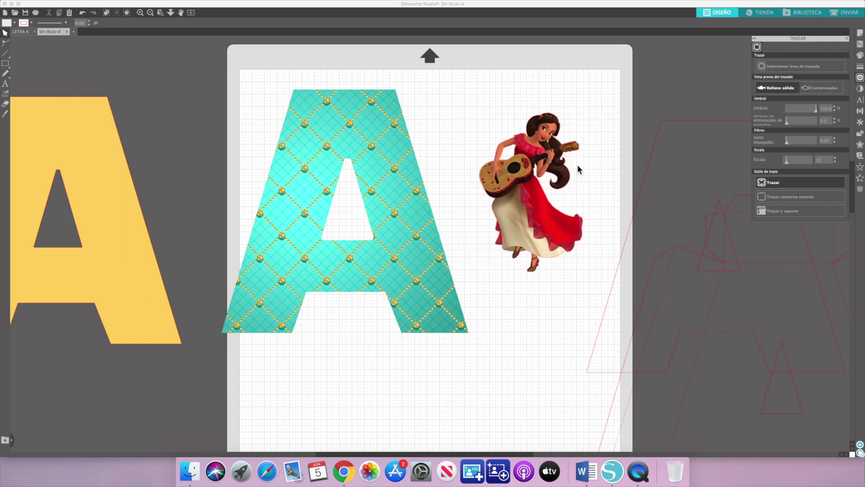
Offset the princess's traced outline outward by 0.15 cm with sharp corners
{"action": "left_click", "coordinate": [576, 167]}
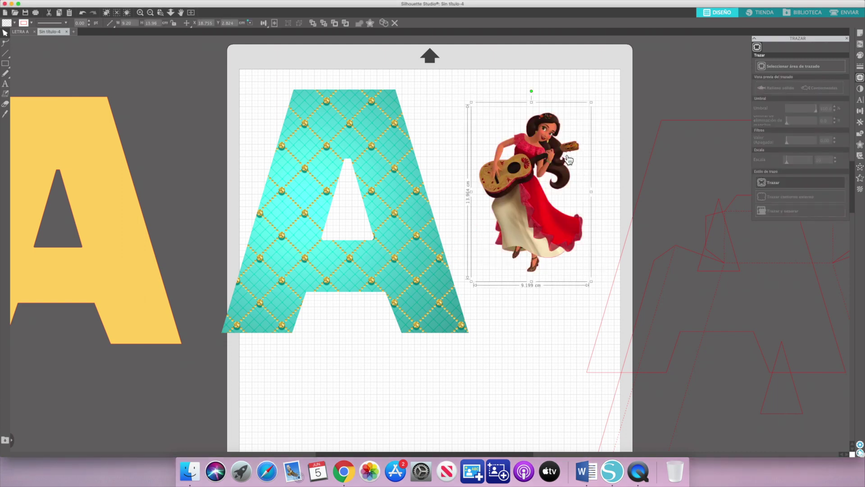
{"action": "left_click", "coordinate": [595, 161]}
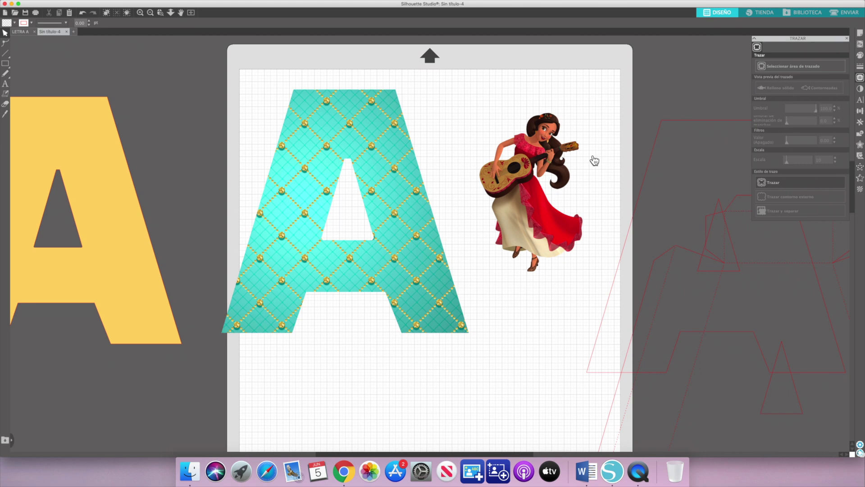
{"action": "key", "text": "super+z"}
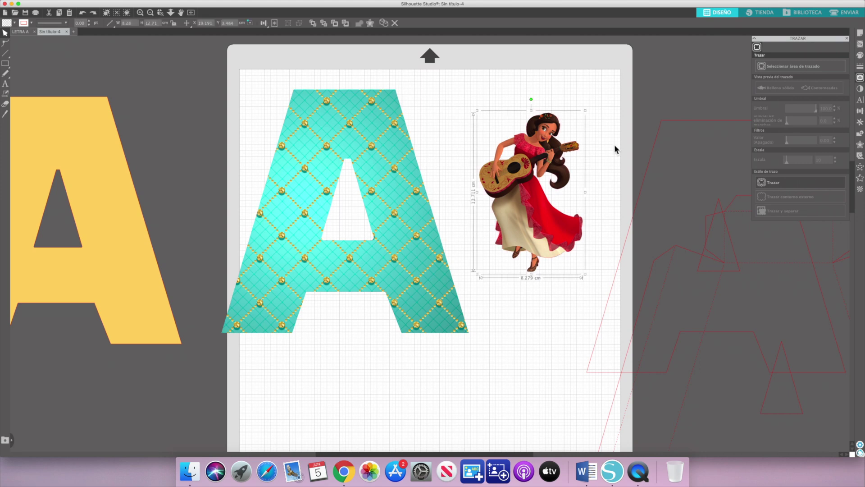
{"action": "left_click", "coordinate": [860, 144]}
{"action": "left_click", "coordinate": [776, 56]}
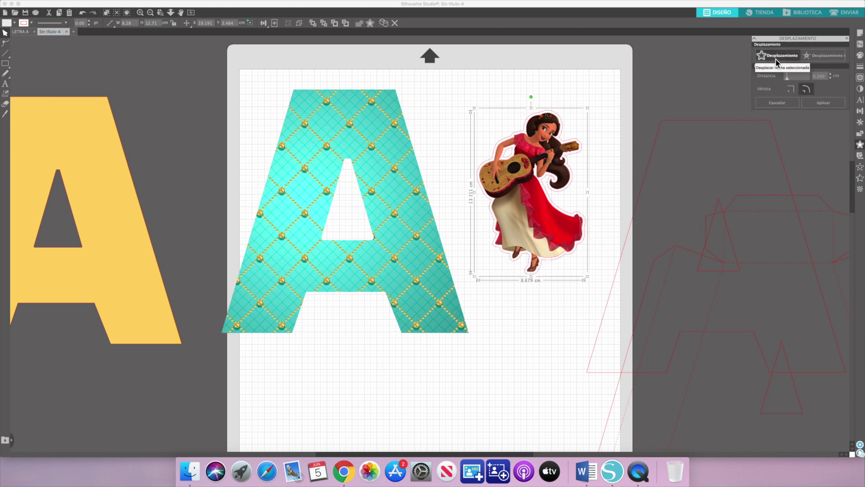
{"action": "left_click_drag", "start_coordinate": [818, 76], "coordinate": [828, 76]}
{"action": "type", "text": "1"}
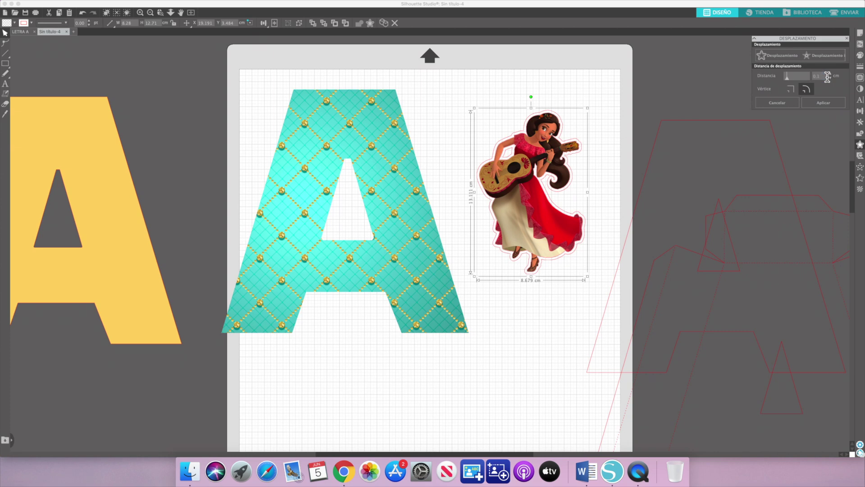
{"action": "type", "text": "5"}
{"action": "left_click", "coordinate": [791, 89]}
{"action": "left_click", "coordinate": [833, 104]}
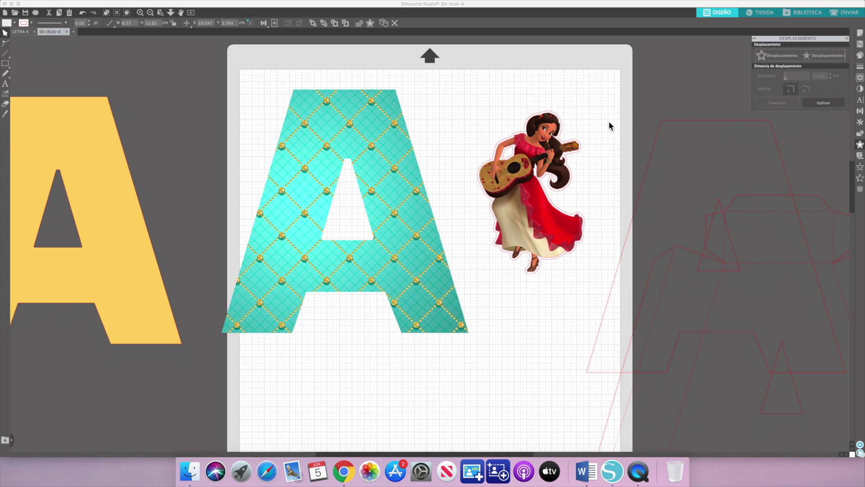
{"action": "left_click", "coordinate": [563, 145]}
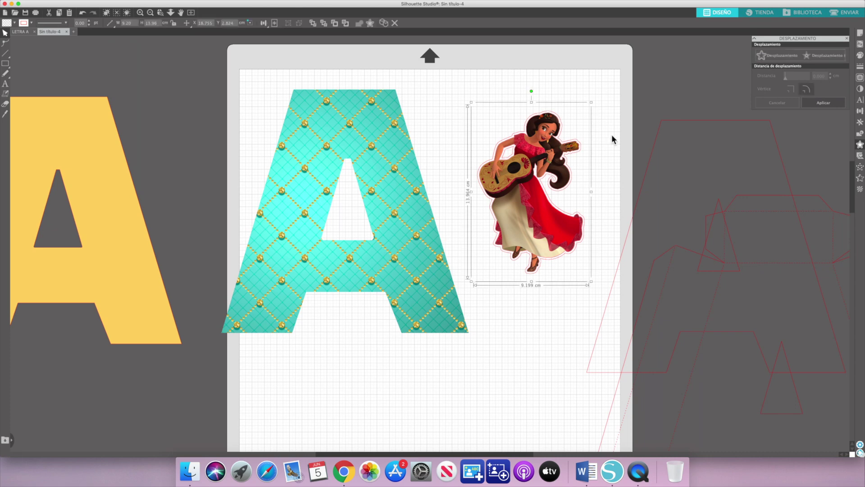
{"action": "key", "text": "Delete"}
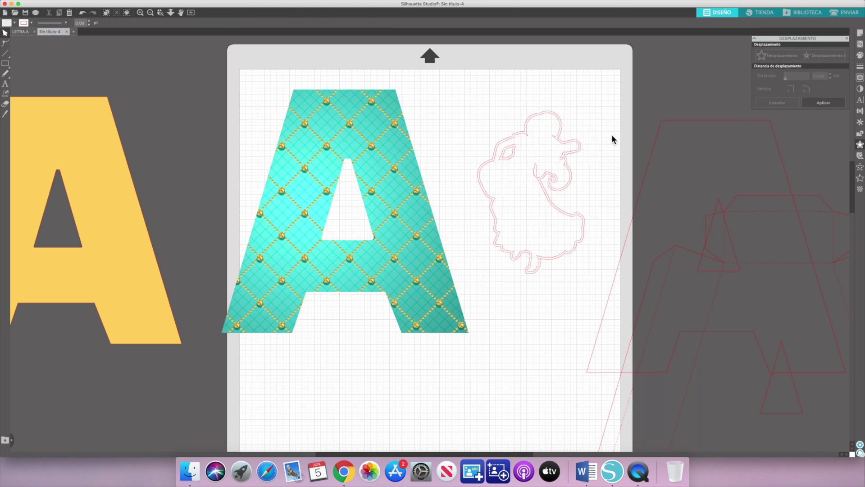
{"action": "key", "text": "super+z"}
{"action": "left_click", "coordinate": [560, 143]}
{"action": "left_click", "coordinate": [593, 143]}
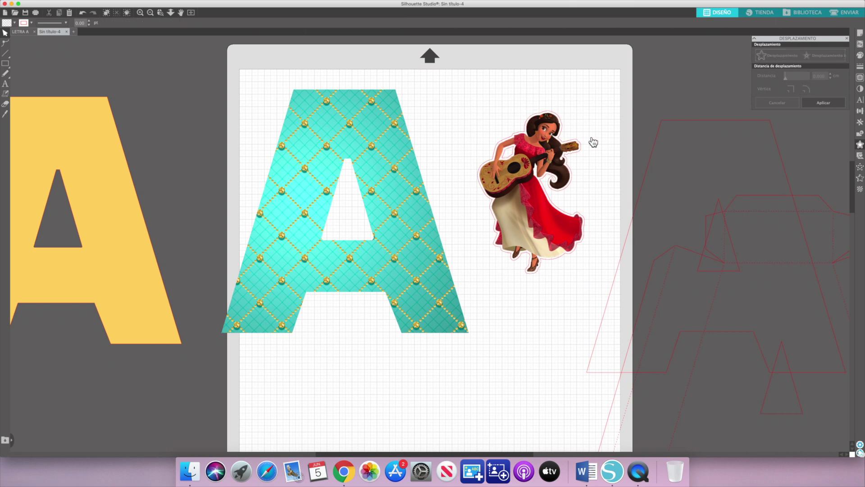
Group the princess image with its offset outline so they move as one object
{"action": "left_click", "coordinate": [549, 148]}
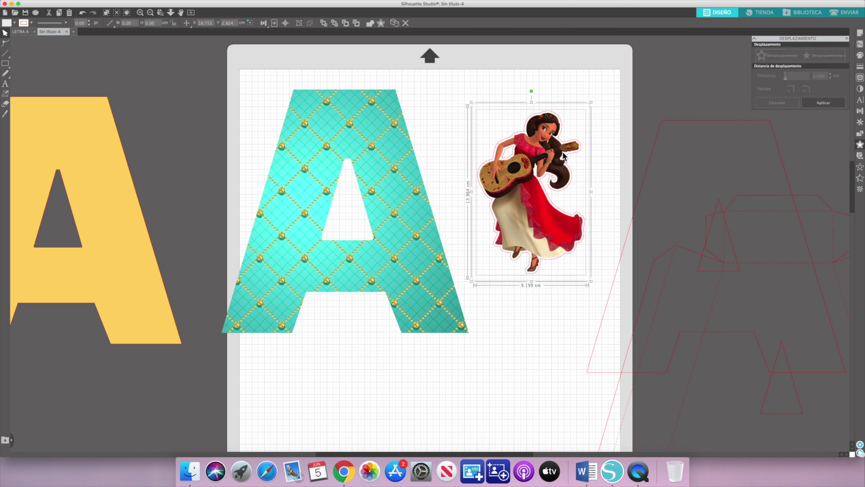
{"action": "right_click", "coordinate": [544, 142]}
{"action": "right_click", "coordinate": [539, 181]}
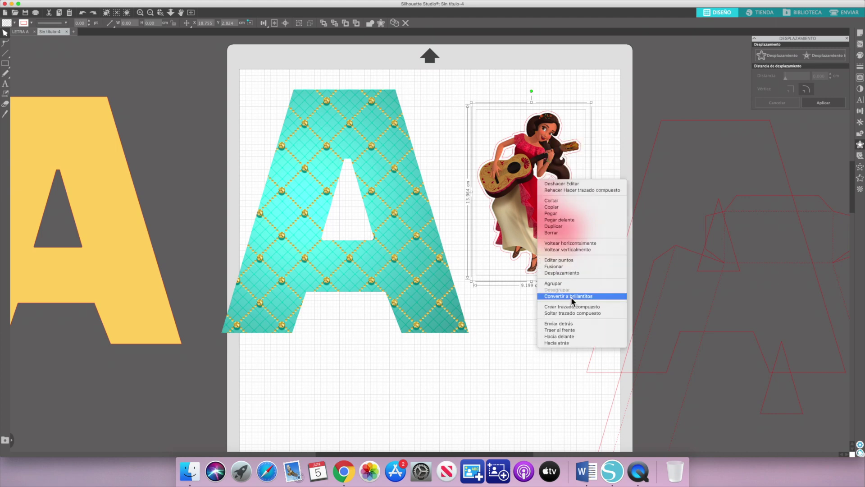
{"action": "left_click", "coordinate": [559, 283]}
{"action": "left_click", "coordinate": [610, 149]}
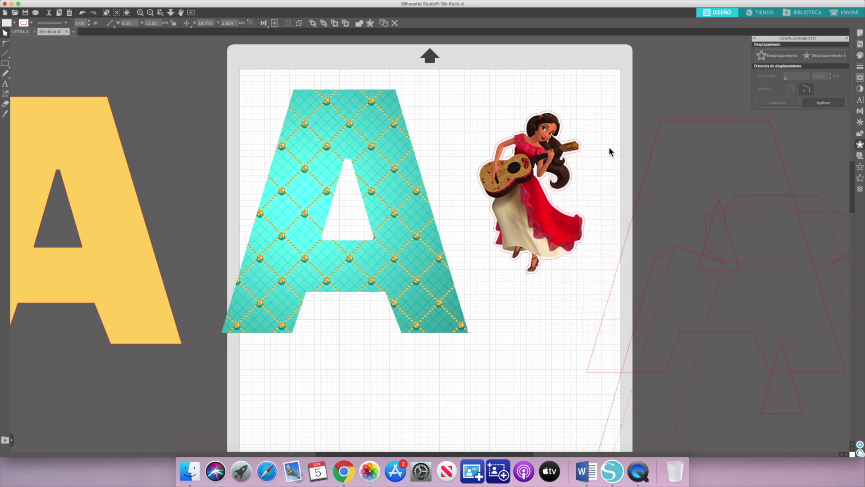
Try the grouped princess over the patterned A's left leg and return her to the blank area beside the letter
{"action": "left_click_drag", "start_coordinate": [398, 189], "coordinate": [298, 210]}
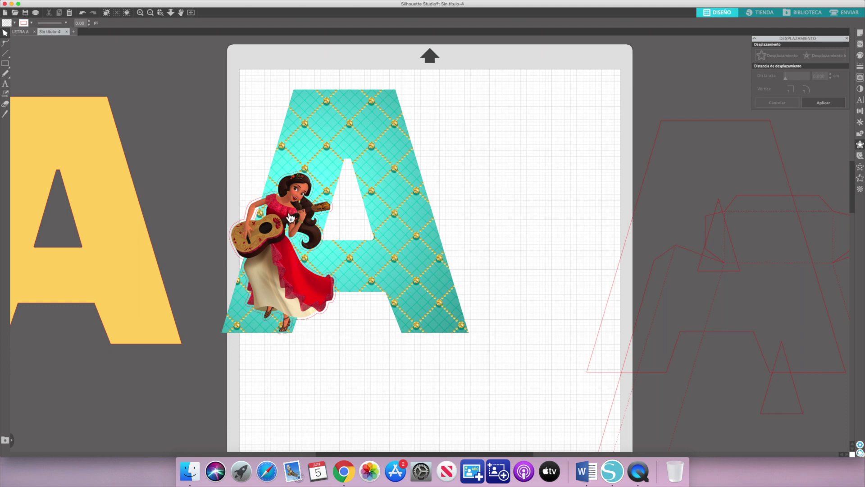
{"action": "left_click_drag", "start_coordinate": [287, 221], "coordinate": [540, 175]}
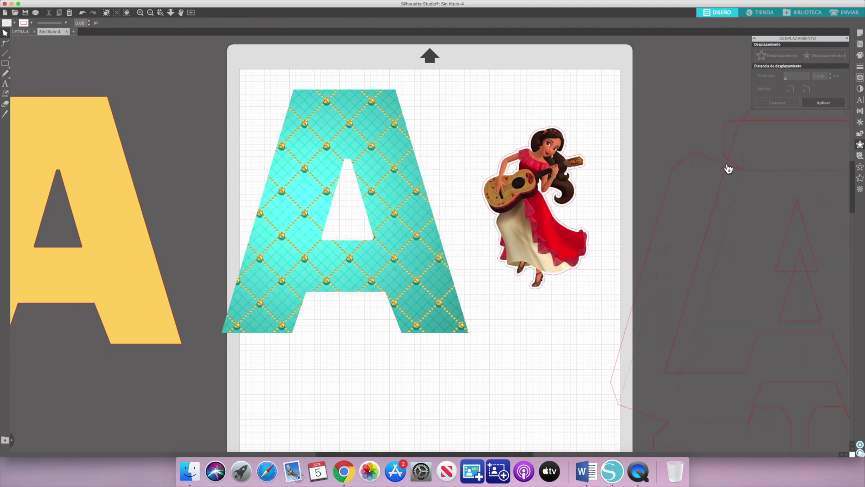
Place the tabbed 3D letter template and the plain A outline on the page around the princess
{"action": "left_click_drag", "start_coordinate": [723, 169], "coordinate": [442, 171]}
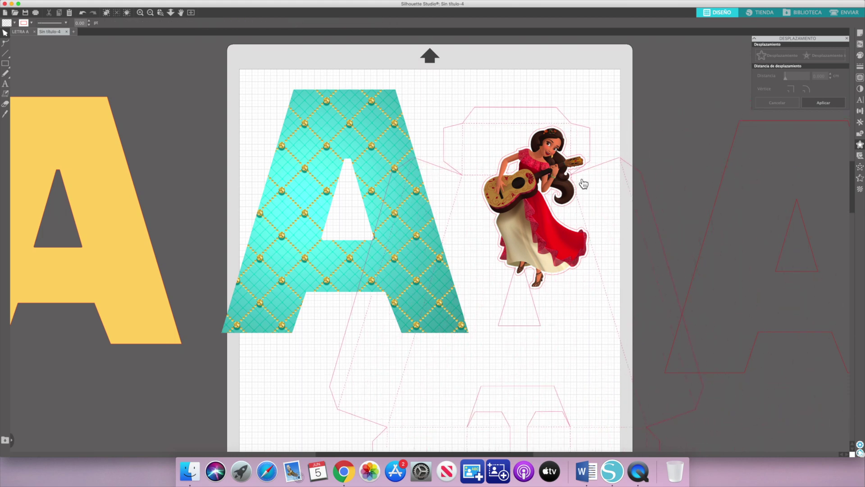
{"action": "left_click_drag", "start_coordinate": [729, 177], "coordinate": [472, 226]}
{"action": "left_click", "coordinate": [475, 231]}
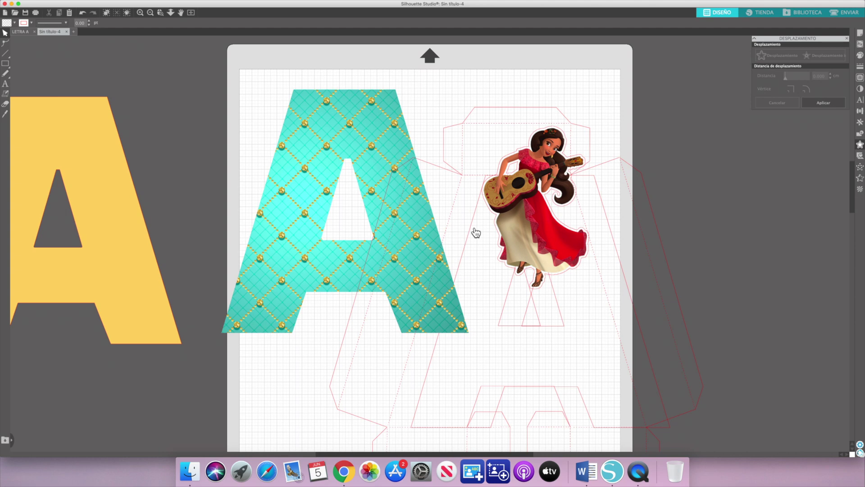
Clear the page by moving the tabbed template, plain A outline and yellow A into the grey area right of it
{"action": "left_click_drag", "start_coordinate": [614, 169], "coordinate": [719, 195]}
{"action": "left_click", "coordinate": [692, 194]}
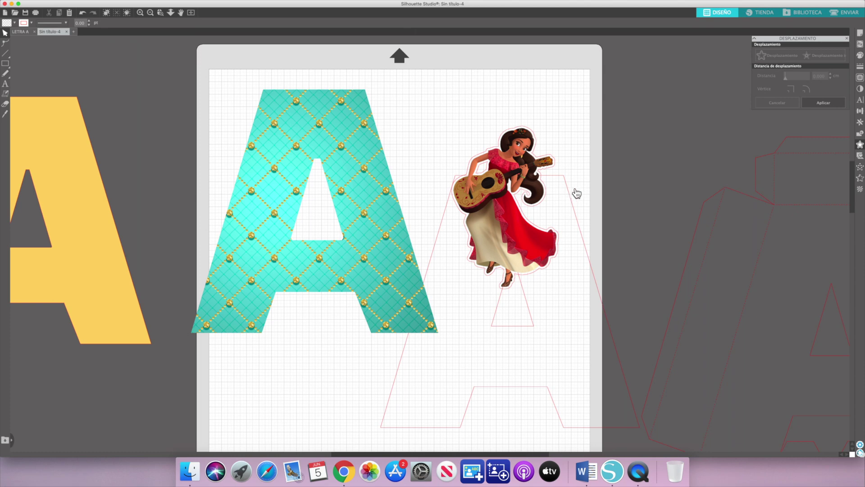
{"action": "left_click_drag", "start_coordinate": [86, 191], "coordinate": [513, 261]}
{"action": "left_click_drag", "start_coordinate": [526, 334], "coordinate": [774, 311]}
{"action": "left_click_drag", "start_coordinate": [638, 293], "coordinate": [699, 290]}
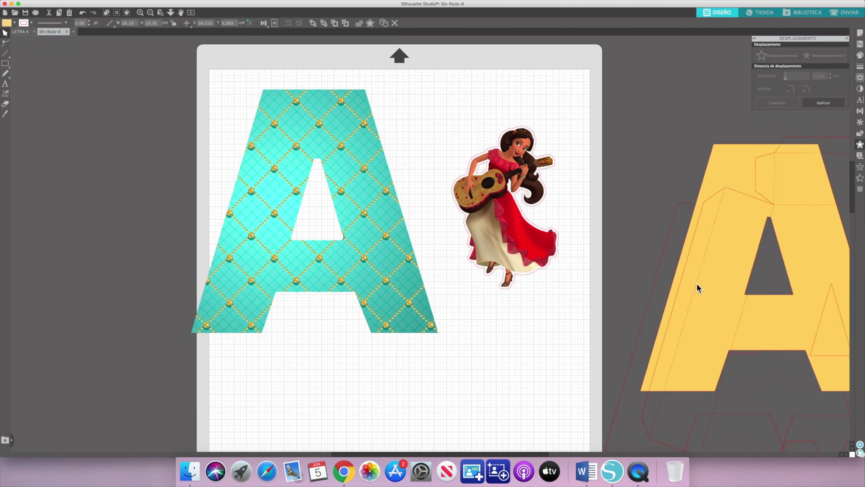
Move the patterned A fully onto the page and set the media size to Carta (8.5 x 11.0 in)
{"action": "left_click_drag", "start_coordinate": [320, 141], "coordinate": [344, 167]}
{"action": "left_click", "coordinate": [429, 178]}
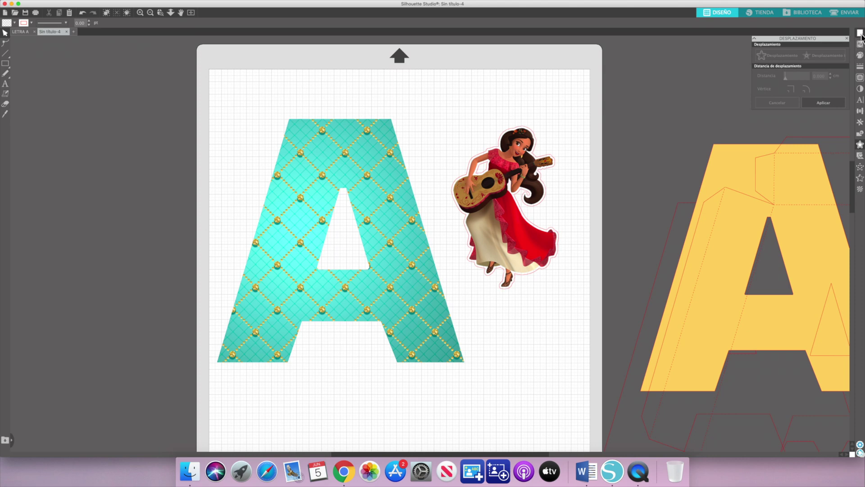
{"action": "left_click", "coordinate": [860, 33]}
{"action": "left_click", "coordinate": [817, 106]}
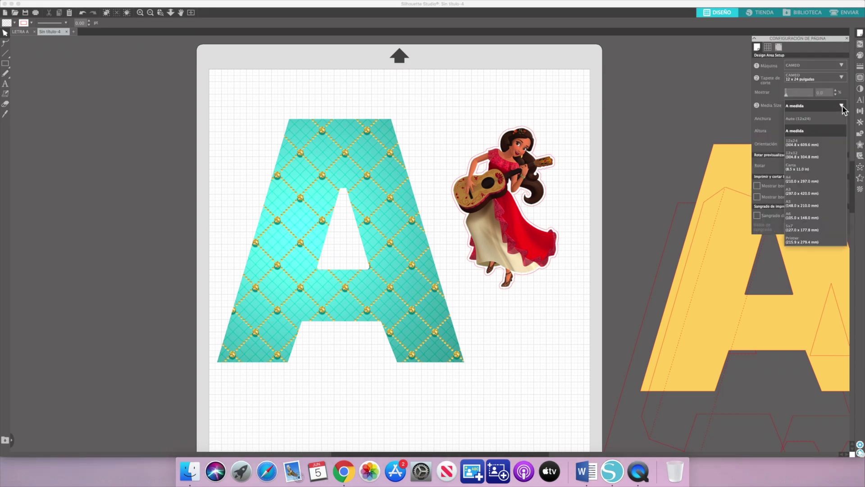
{"action": "left_click", "coordinate": [806, 168]}
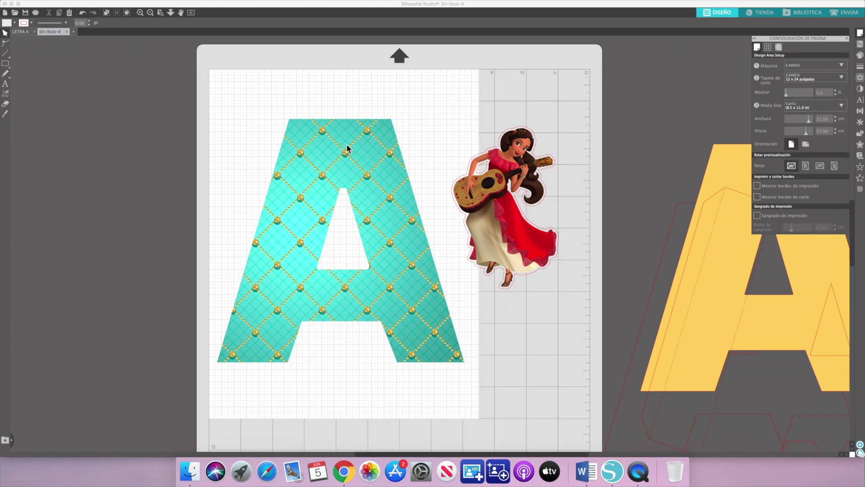
Turn on the registration marks and show the print and cut borders on the page
{"action": "left_click", "coordinate": [780, 47]}
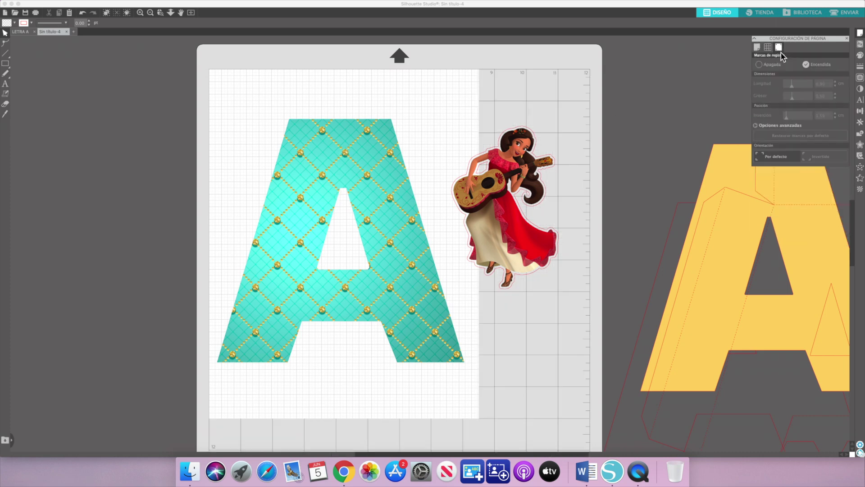
{"action": "left_click", "coordinate": [759, 65]}
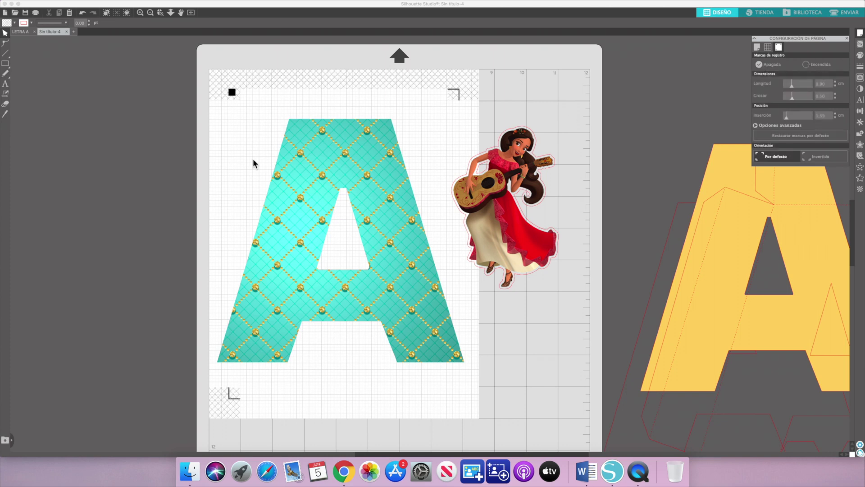
{"action": "left_click", "coordinate": [756, 126]}
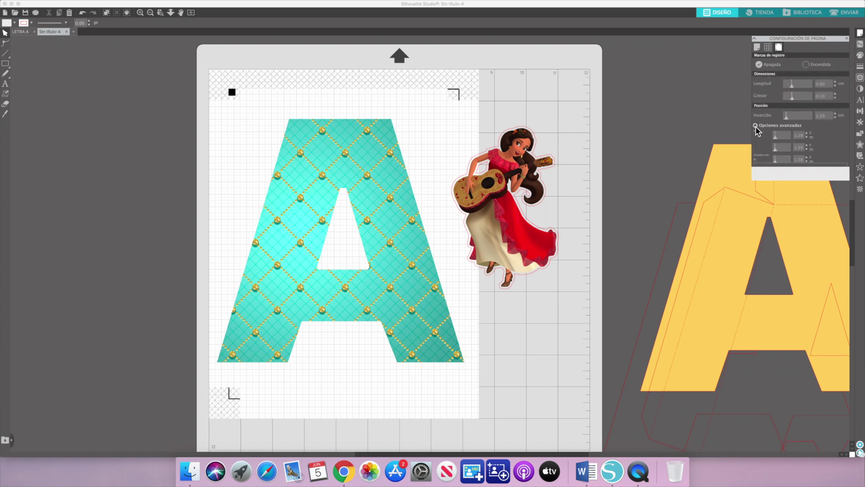
{"action": "left_click", "coordinate": [757, 47]}
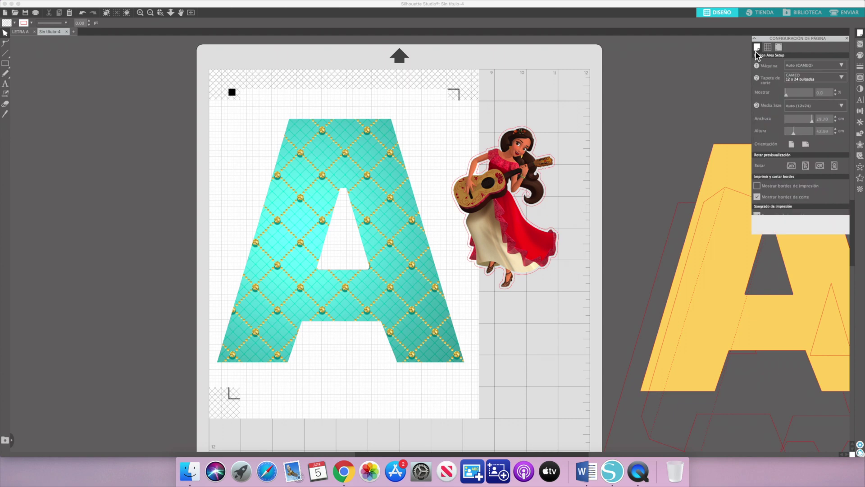
{"action": "left_click", "coordinate": [757, 185]}
{"action": "left_click", "coordinate": [757, 197]}
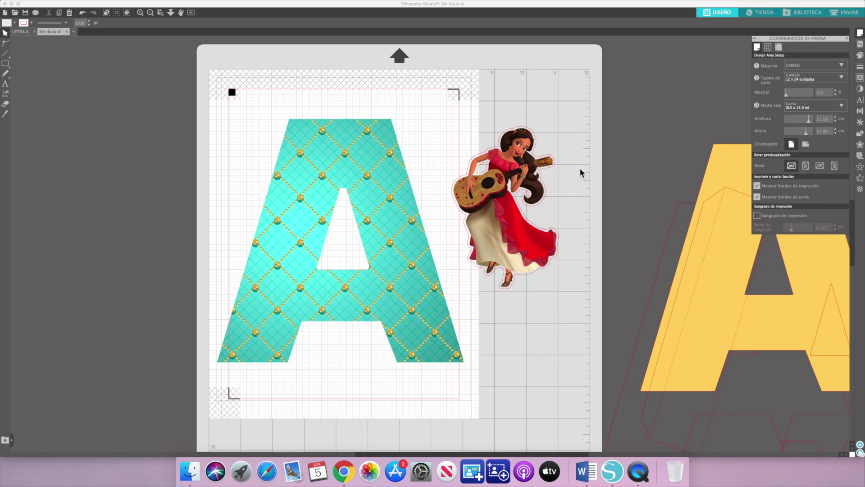
Move the patterned A higher between the registration marks and set the marks' inset to 1.00 cm
{"action": "left_click_drag", "start_coordinate": [336, 157], "coordinate": [341, 138]}
{"action": "key", "text": "Escape"}
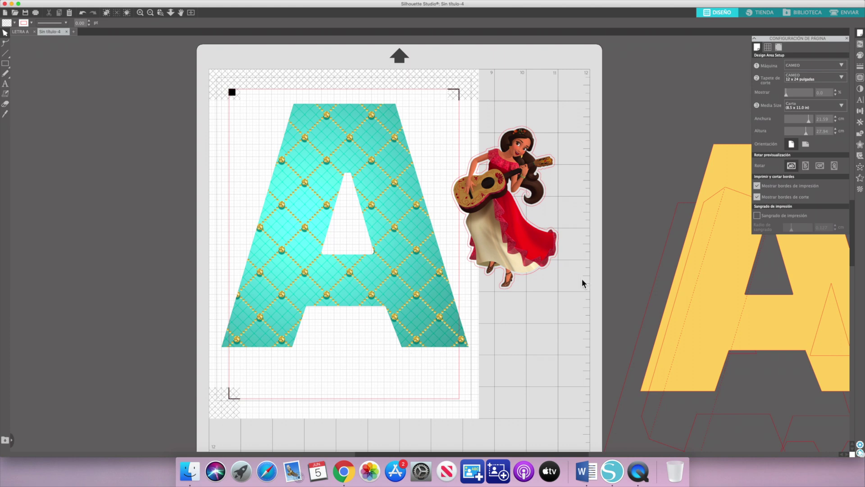
{"action": "left_click", "coordinate": [779, 47]}
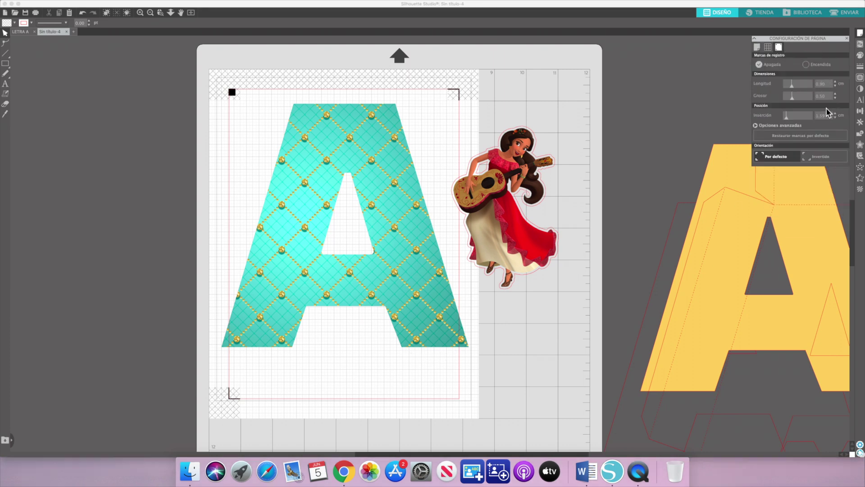
{"action": "left_click_drag", "start_coordinate": [788, 124], "coordinate": [763, 122]}
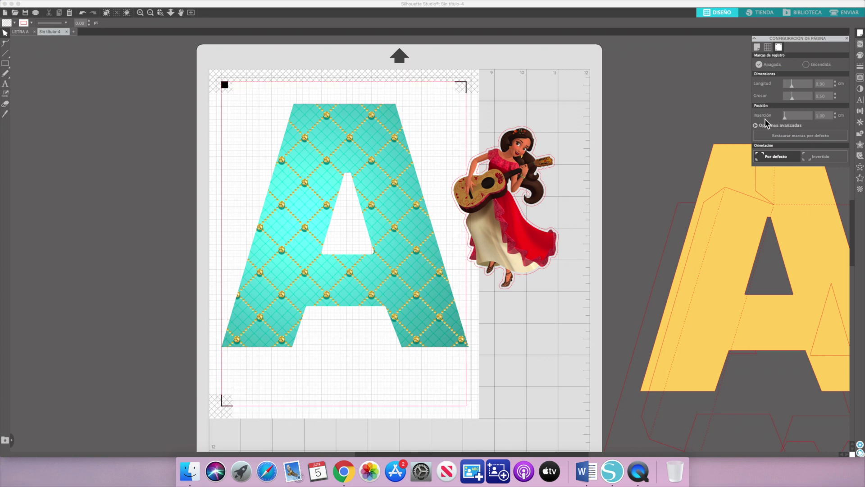
Shrink the patterned A to about 19.4 cm wide and position it within the upper part of the cut border
{"action": "left_click_drag", "start_coordinate": [389, 127], "coordinate": [388, 124]}
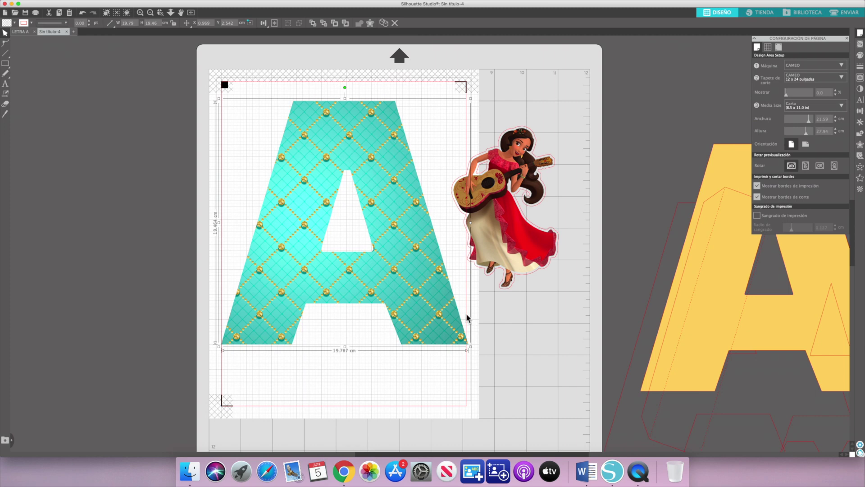
{"action": "left_click_drag", "start_coordinate": [472, 347], "coordinate": [469, 344]}
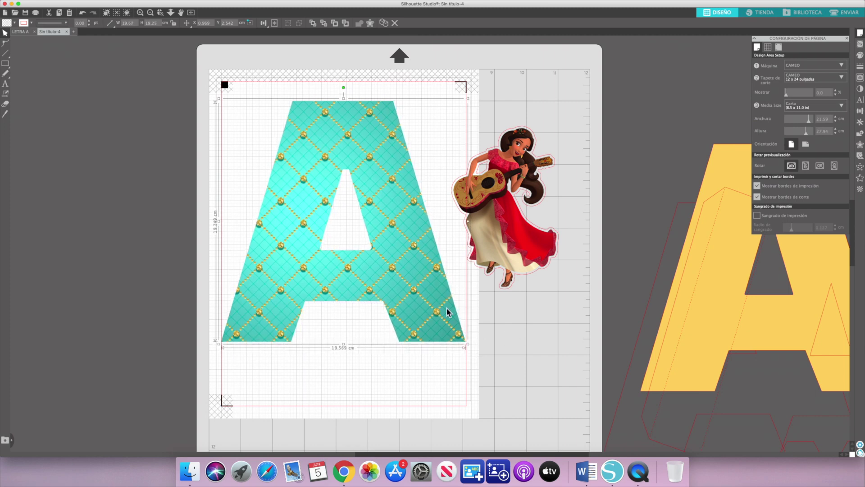
{"action": "left_click_drag", "start_coordinate": [435, 307], "coordinate": [428, 293]}
{"action": "left_click_drag", "start_coordinate": [218, 337], "coordinate": [221, 337]}
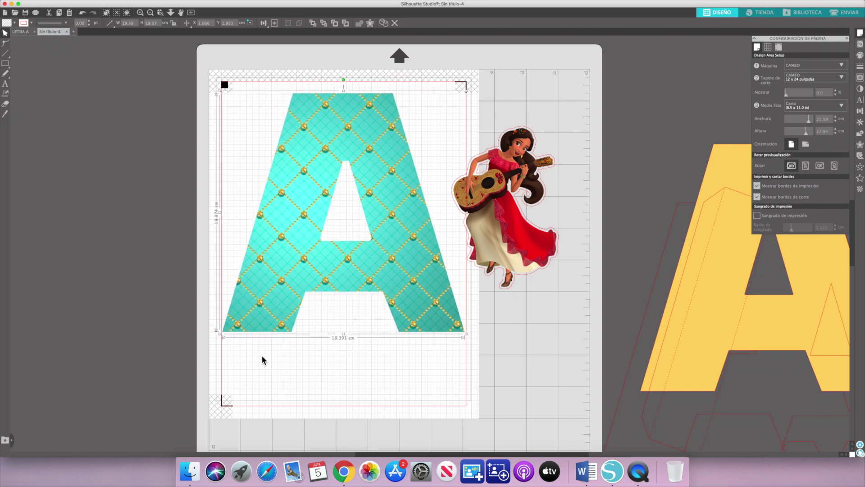
Nudge the patterned A slightly higher and further right within the cut border
{"action": "left_click", "coordinate": [337, 320]}
{"action": "left_click_drag", "start_coordinate": [388, 230], "coordinate": [393, 222]}
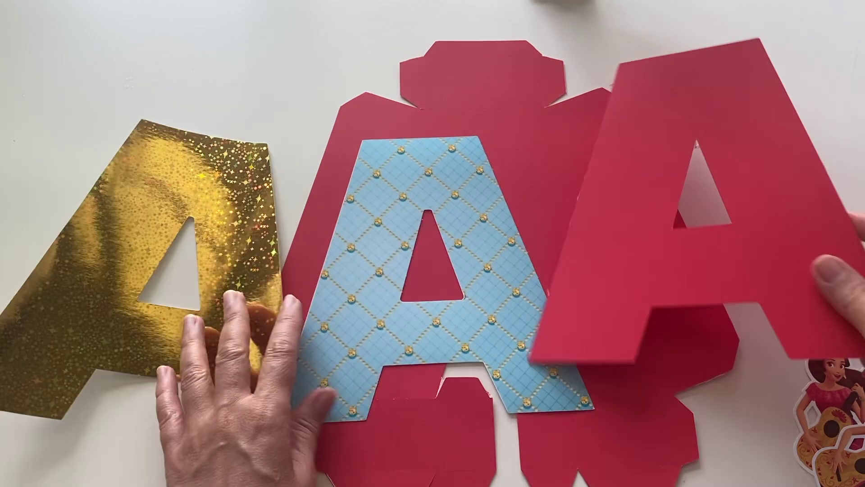
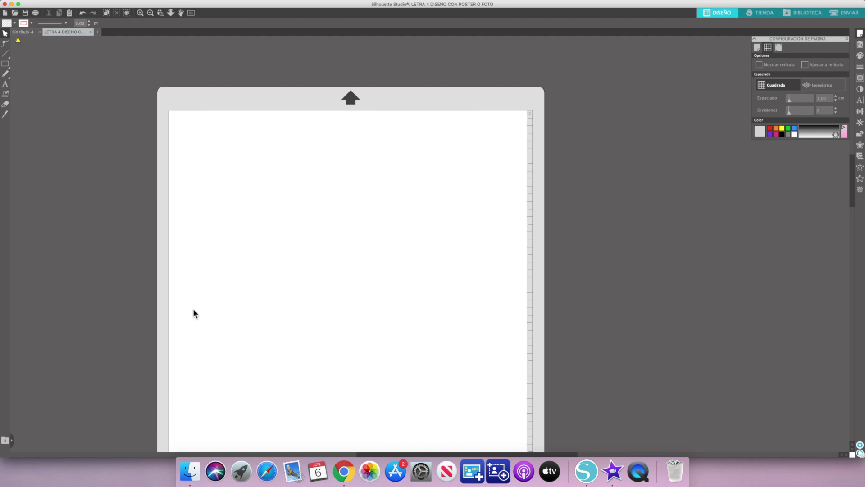
Open the LETRA A and Letra N template files
{"action": "key", "text": "super+o"}
{"action": "left_click", "coordinate": [624, 388]}
{"action": "left_click", "coordinate": [72, 4]}
{"action": "left_click", "coordinate": [96, 28]}
{"action": "double_click", "coordinate": [318, 78]}
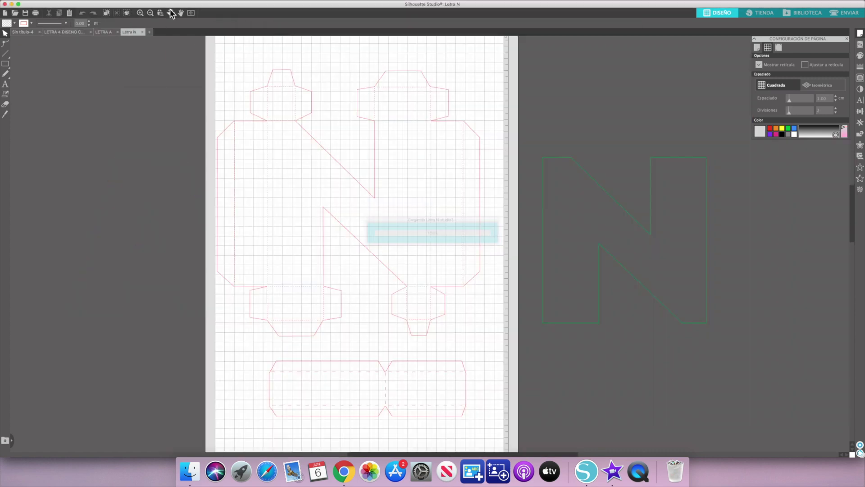
{"action": "left_click", "coordinate": [151, 13]}
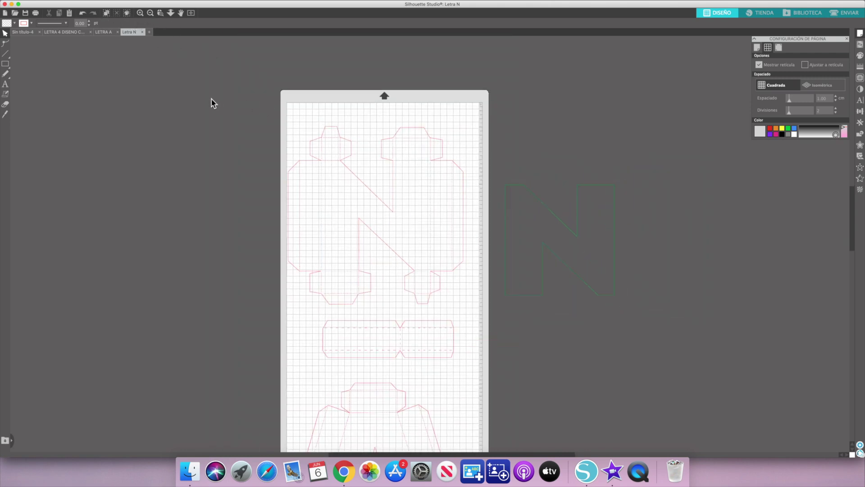
Copy the N box template, its side strip and the green N outline, and switch to the LETRA 4 DISENO CON POSTER O FOTO file
{"action": "left_click_drag", "start_coordinate": [212, 100], "coordinate": [560, 277]}
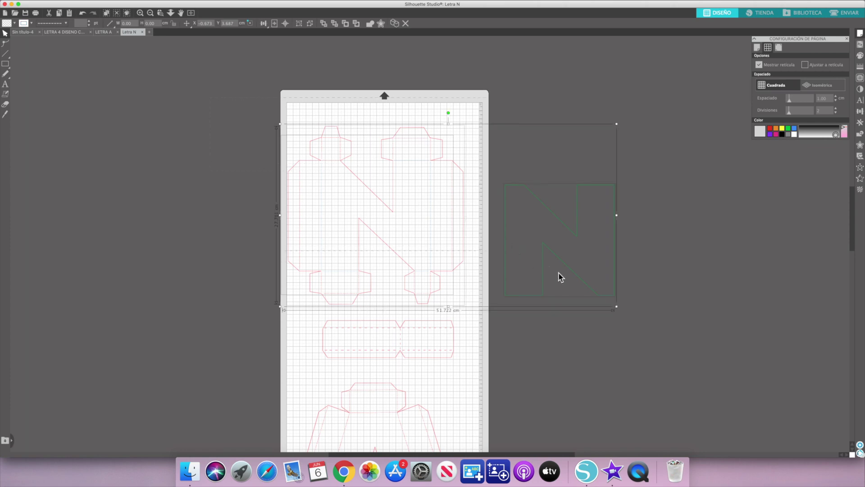
{"action": "left_click_drag", "start_coordinate": [613, 325], "coordinate": [614, 334]}
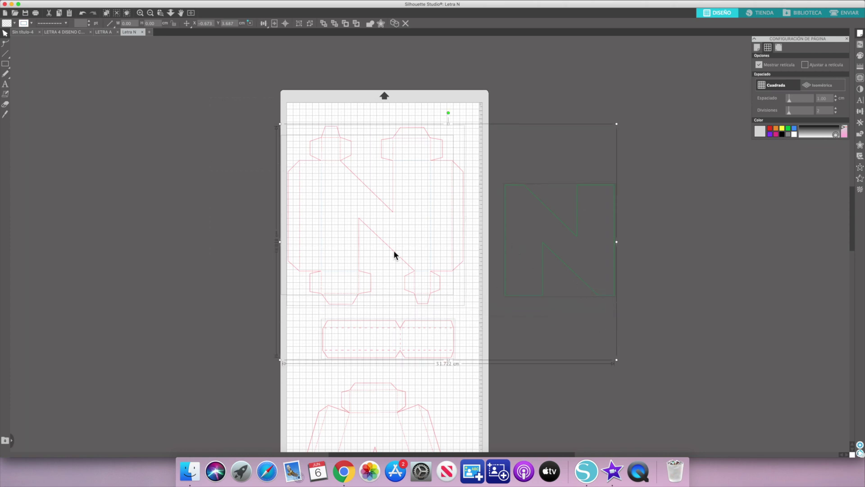
{"action": "right_click", "coordinate": [413, 263]}
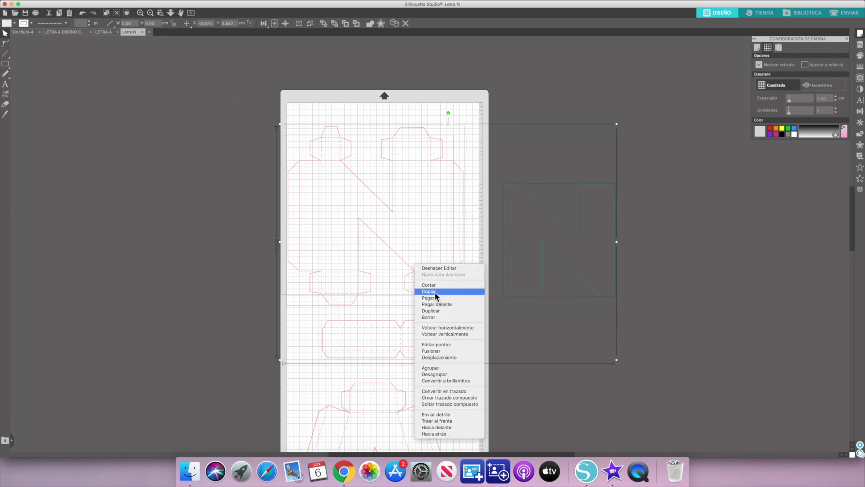
{"action": "left_click", "coordinate": [436, 292]}
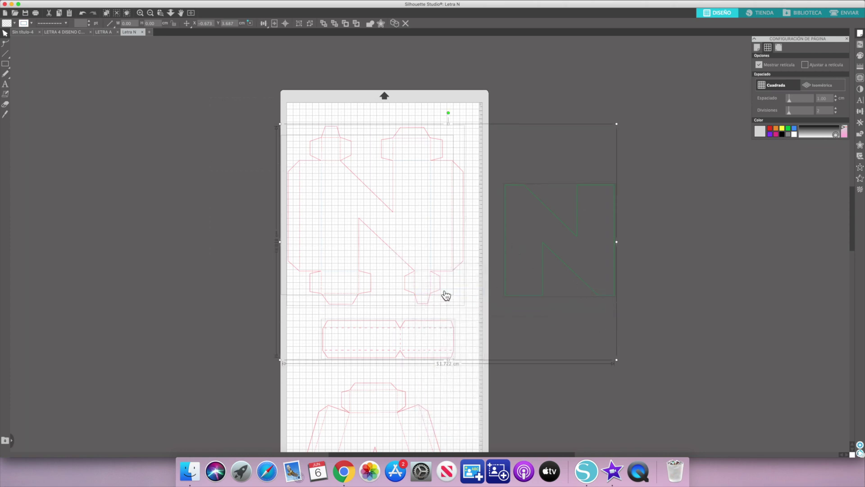
{"action": "left_click", "coordinate": [73, 34]}
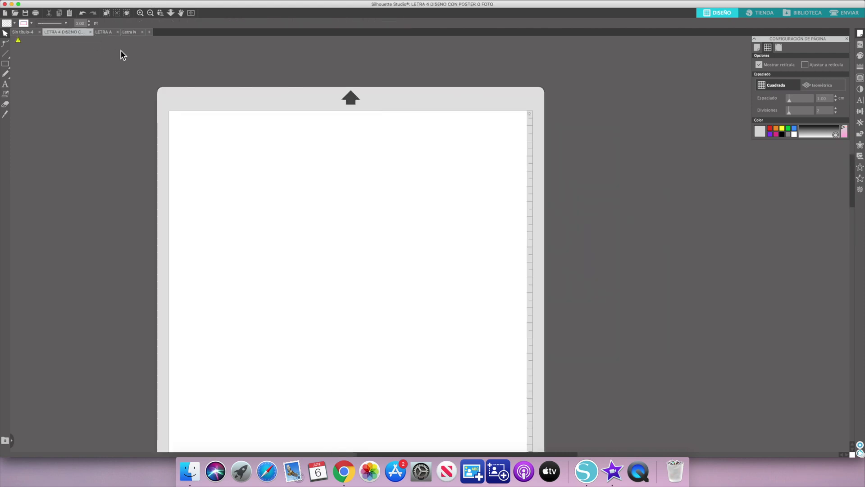
Paste the N pieces, shrink them to about 34.5 cm wide overall and move them to the upper part of the mat
{"action": "right_click", "coordinate": [280, 175]}
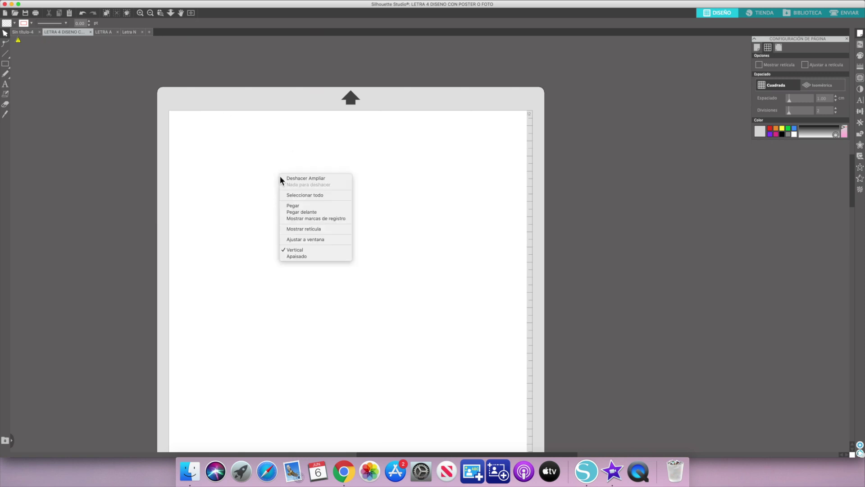
{"action": "left_click", "coordinate": [302, 208]}
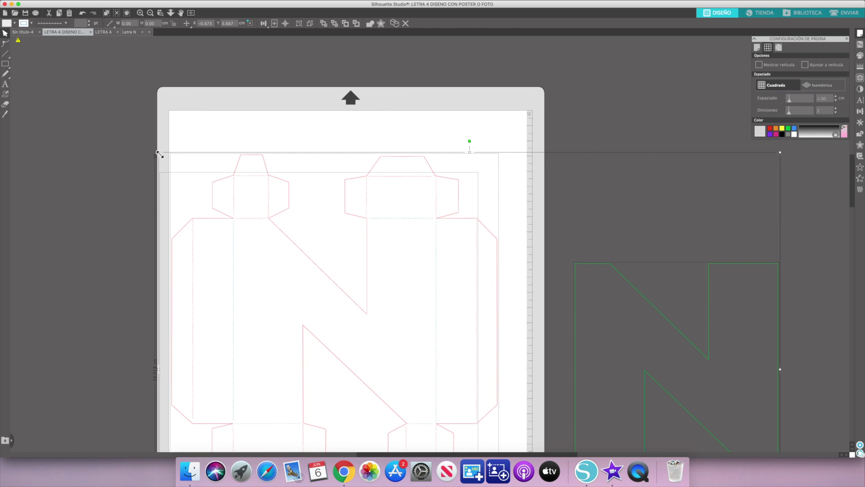
{"action": "left_click_drag", "start_coordinate": [158, 153], "coordinate": [413, 344]}
{"action": "left_click_drag", "start_coordinate": [229, 166], "coordinate": [202, 132]}
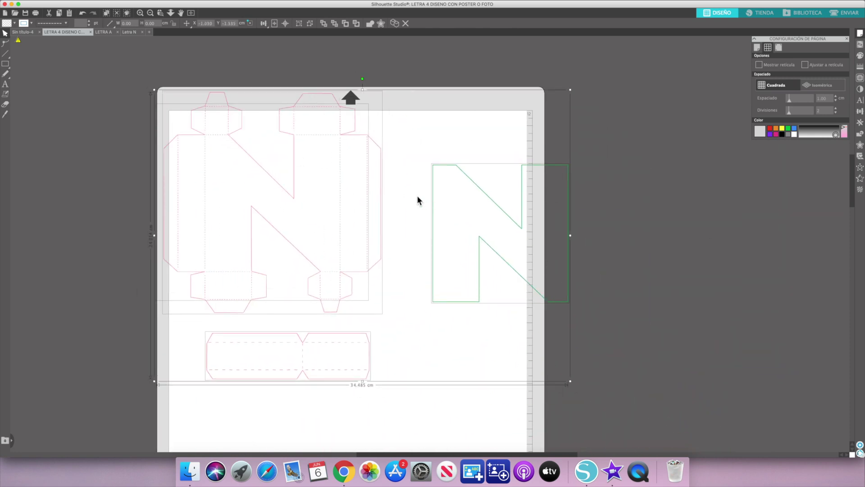
{"action": "left_click", "coordinate": [585, 157]}
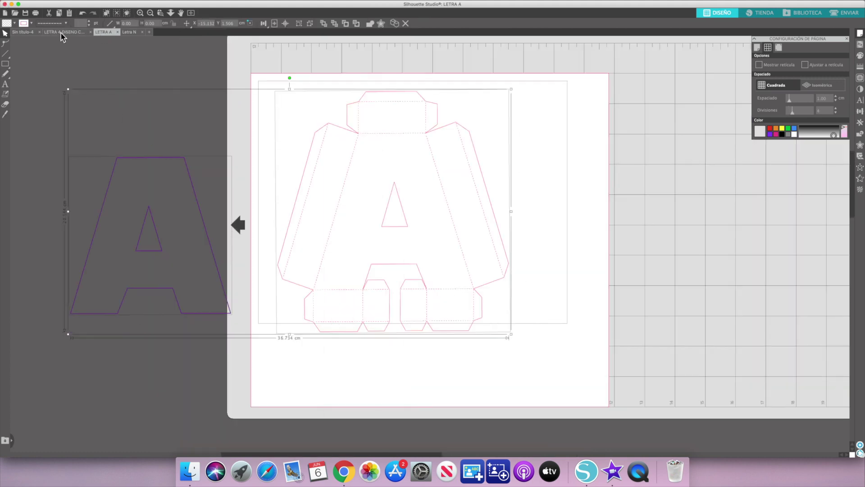
Paste the A pieces from LETRA A beside the N and scale them until the purple A matches the green N's height
{"action": "right_click", "coordinate": [481, 349]}
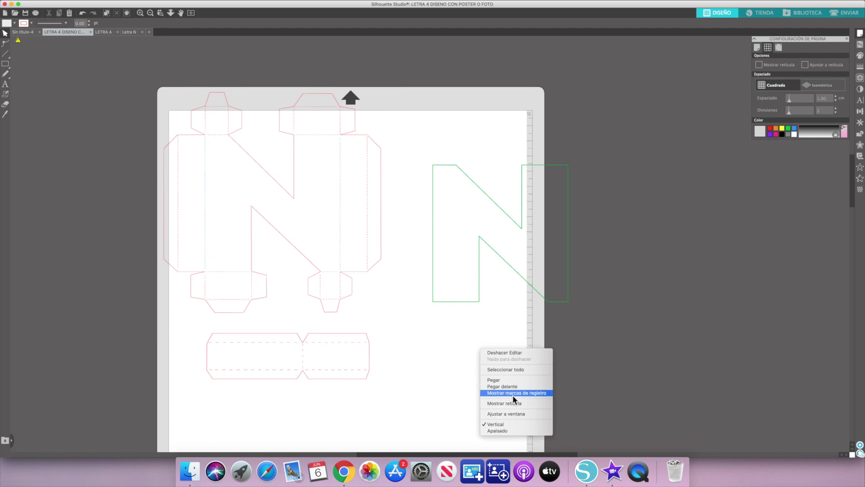
{"action": "left_click", "coordinate": [493, 380]}
{"action": "left_click_drag", "start_coordinate": [338, 295], "coordinate": [684, 266]}
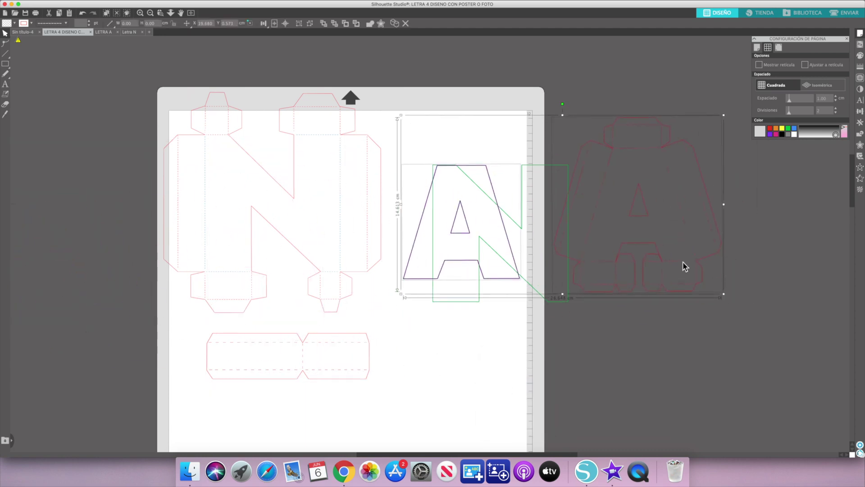
{"action": "left_click_drag", "start_coordinate": [724, 297], "coordinate": [761, 334]}
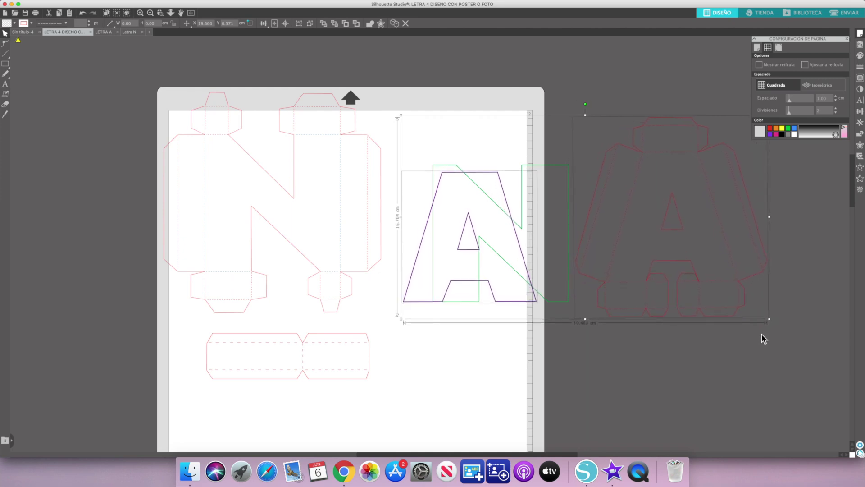
{"action": "left_click_drag", "start_coordinate": [401, 115], "coordinate": [383, 105]}
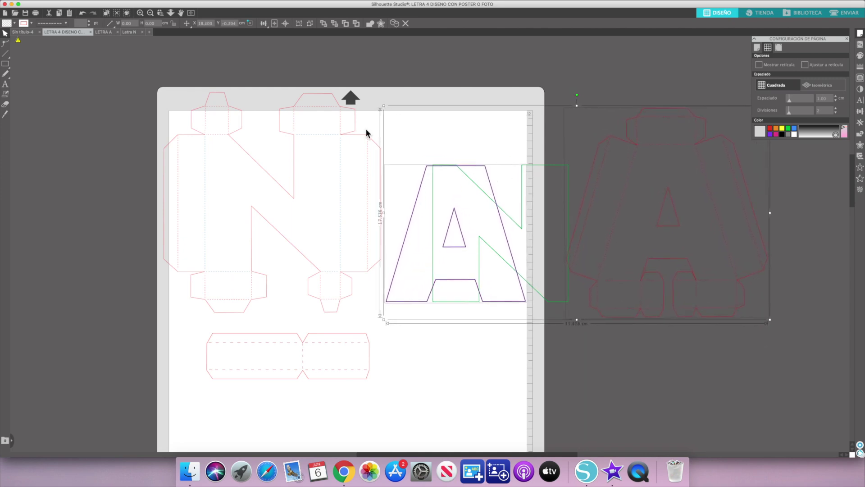
Scale all the N and A pieces together and position them across the upper part of the page
{"action": "key", "text": "super+a"}
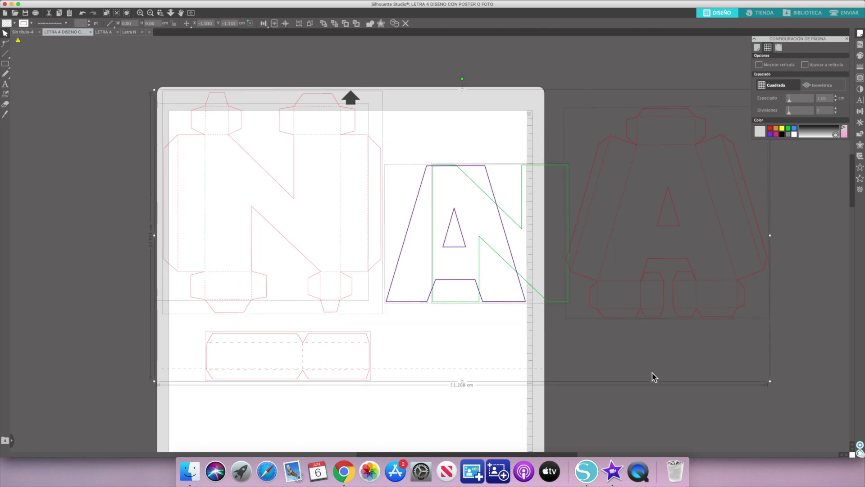
{"action": "left_click_drag", "start_coordinate": [155, 91], "coordinate": [473, 245]}
{"action": "left_click_drag", "start_coordinate": [586, 264], "coordinate": [337, 179]}
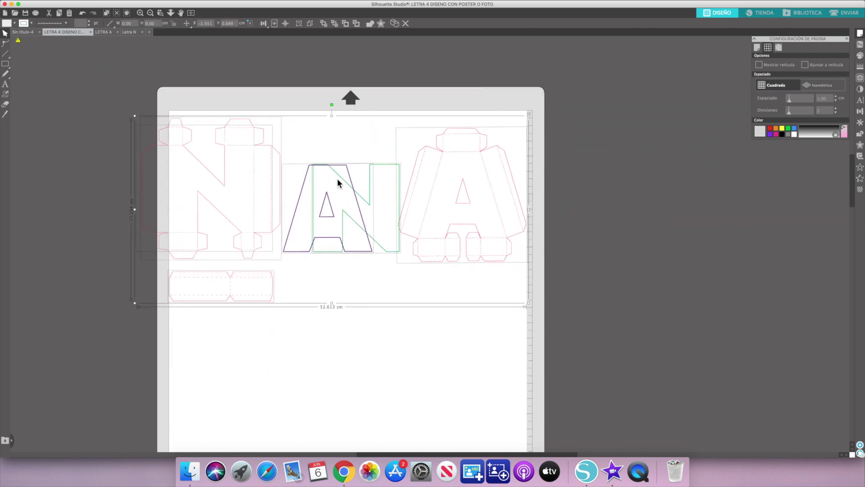
{"action": "left_click", "coordinate": [418, 359]}
{"action": "left_click", "coordinate": [354, 210]}
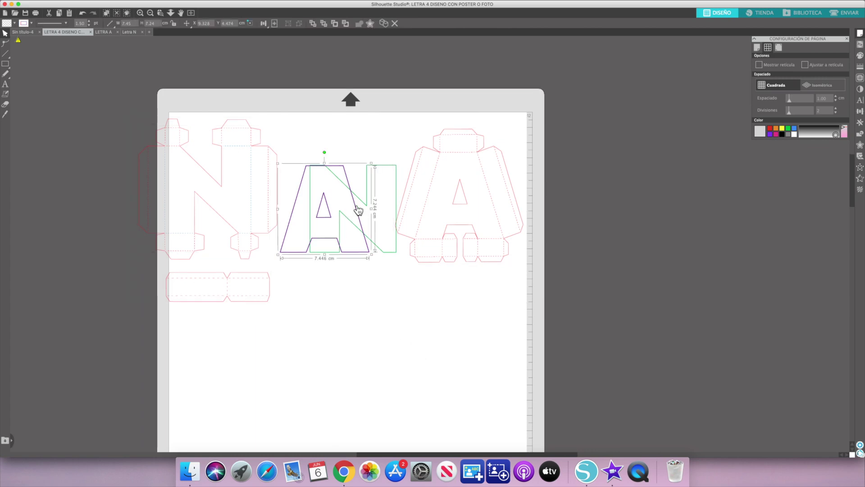
{"action": "left_click_drag", "start_coordinate": [116, 97], "coordinate": [537, 353]}
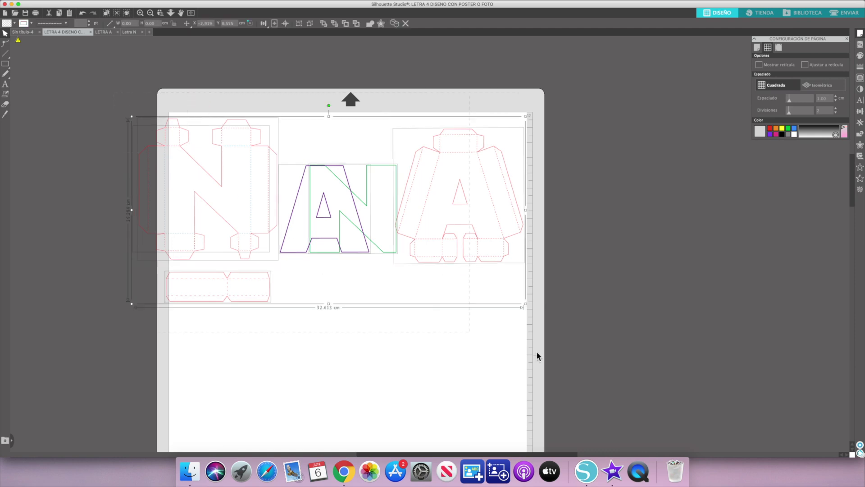
{"action": "left_click_drag", "start_coordinate": [526, 306], "coordinate": [541, 318]}
{"action": "left_click", "coordinate": [601, 325]}
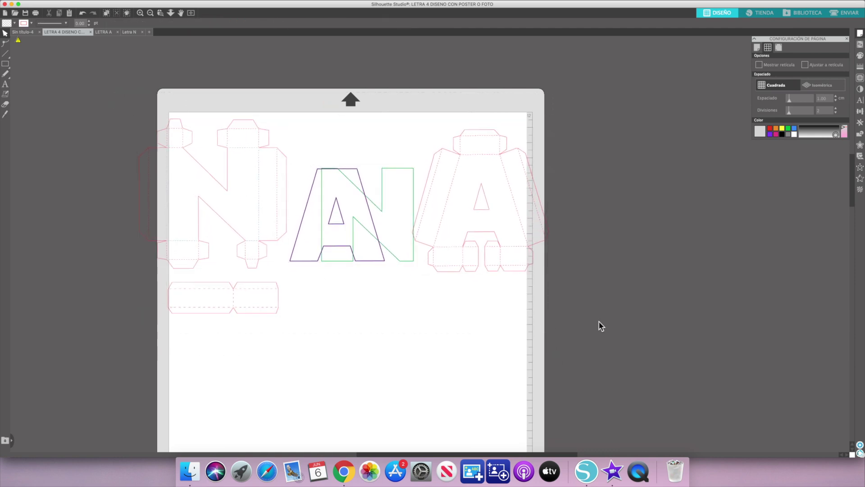
Place the purple A and green N outlines over their matching box templates
{"action": "left_click_drag", "start_coordinate": [367, 268], "coordinate": [506, 247]}
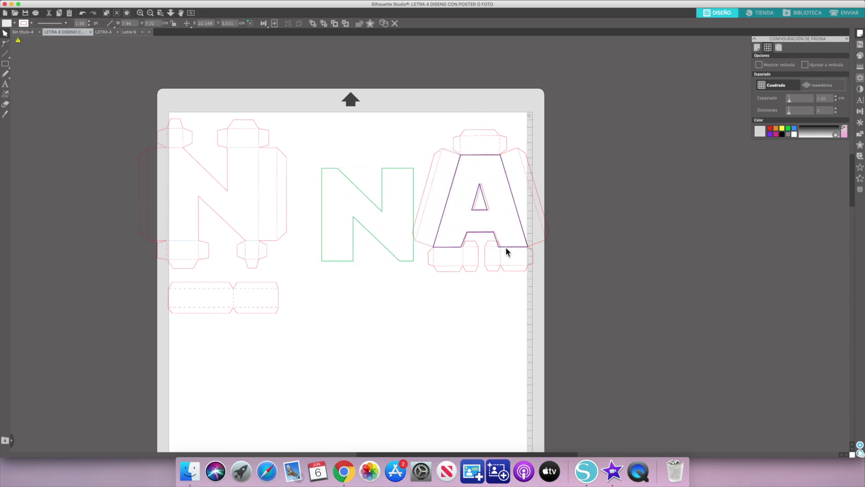
{"action": "left_click_drag", "start_coordinate": [359, 190], "coordinate": [201, 174]}
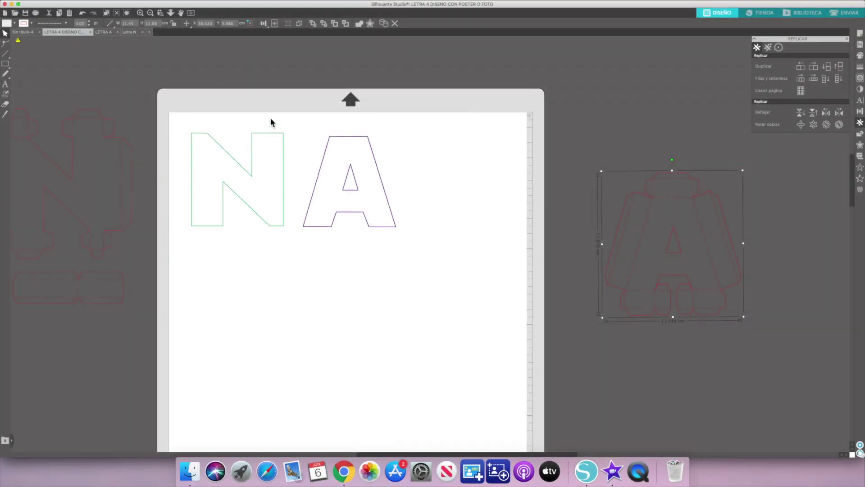
Duplicate the green N and purple A outlines together and move the copies off the page beside the N template
{"action": "key", "text": "ctrl+a"}
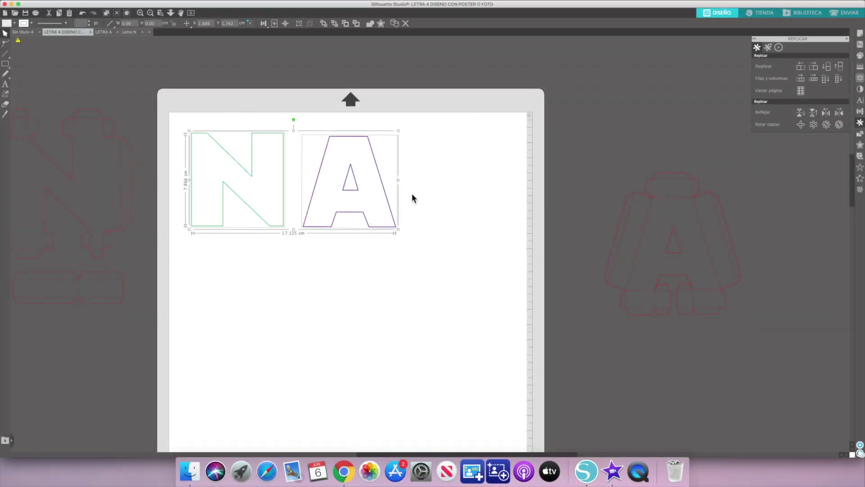
{"action": "key", "text": "super+d"}
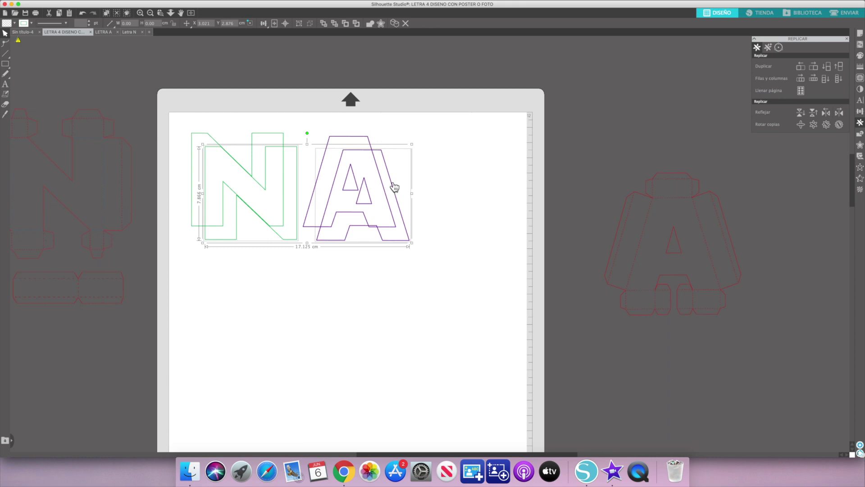
{"action": "left_click_drag", "start_coordinate": [371, 205], "coordinate": [131, 289]}
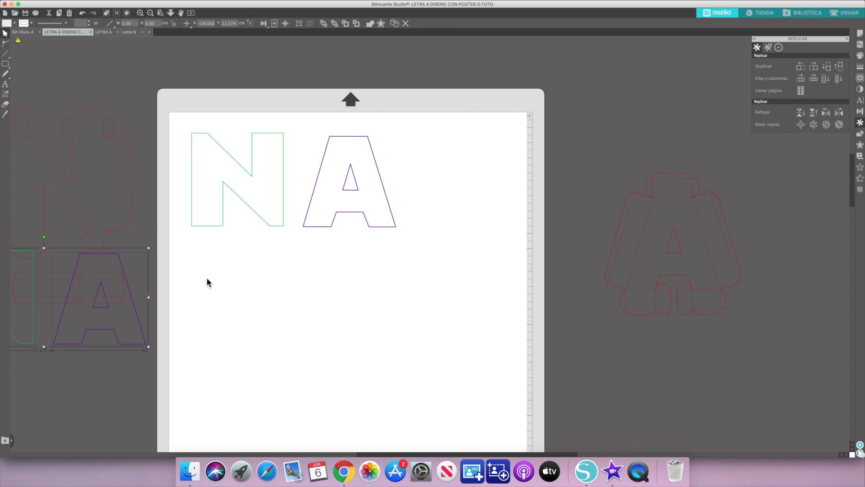
{"action": "double_click", "coordinate": [284, 166]}
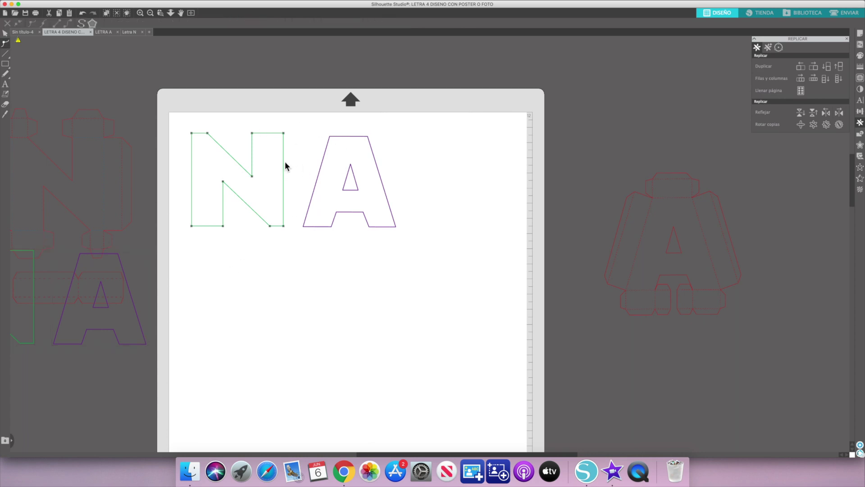
{"action": "left_click", "coordinate": [5, 33]}
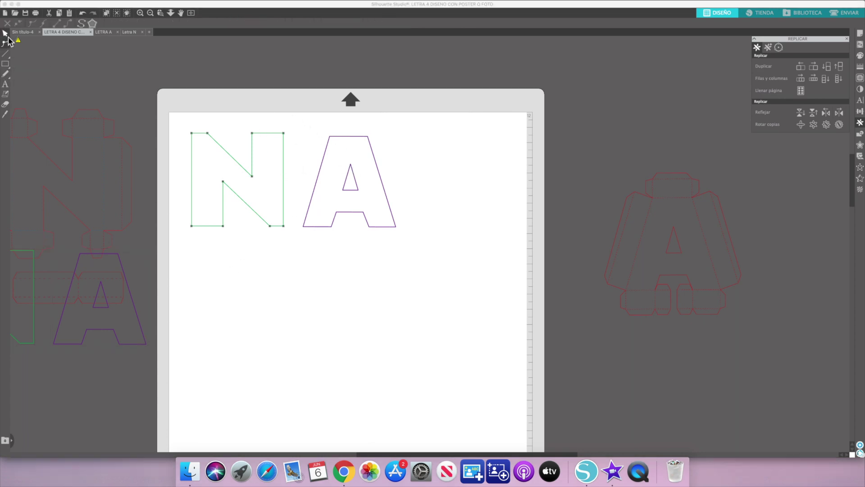
Duplicate the purple A on the page and arrange the outlines edge to edge in the order A, N, A
{"action": "left_click", "coordinate": [325, 171]}
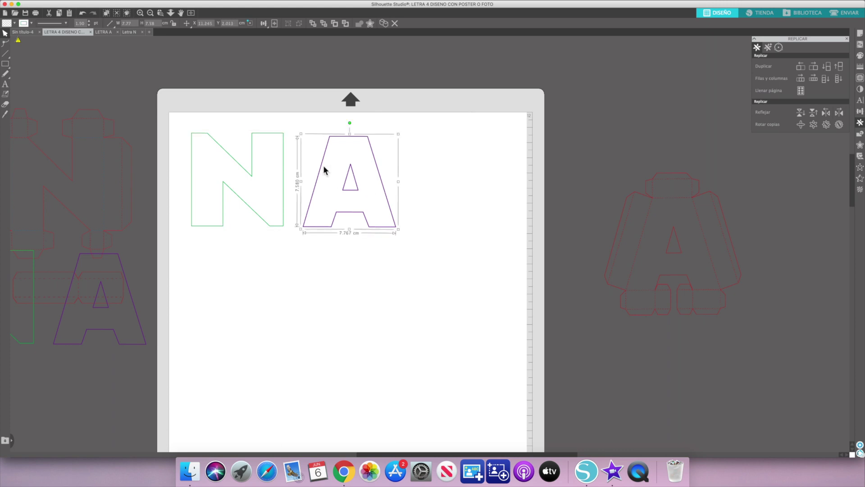
{"action": "key", "text": "super+d"}
{"action": "left_click_drag", "start_coordinate": [278, 137], "coordinate": [450, 134]}
{"action": "left_click_drag", "start_coordinate": [362, 158], "coordinate": [502, 141]}
{"action": "left_click", "coordinate": [475, 151]}
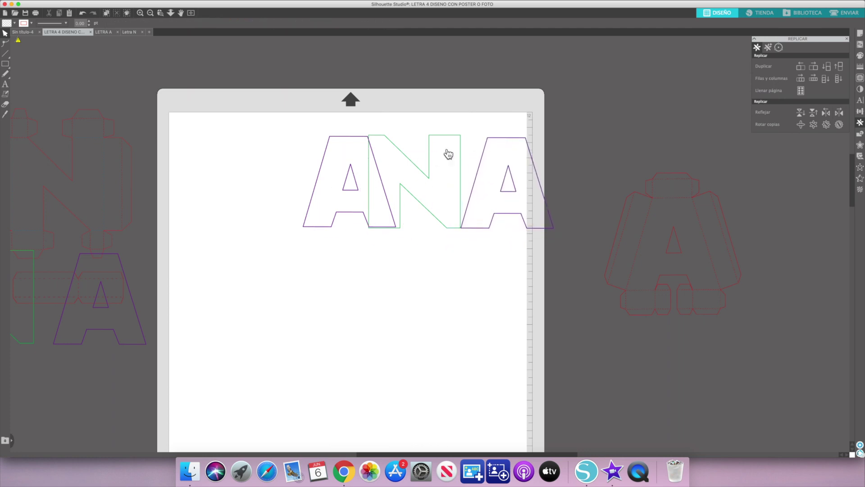
{"action": "left_click_drag", "start_coordinate": [354, 144], "coordinate": [325, 138]}
{"action": "left_click_drag", "start_coordinate": [253, 119], "coordinate": [463, 238]}
{"action": "left_click", "coordinate": [506, 231]}
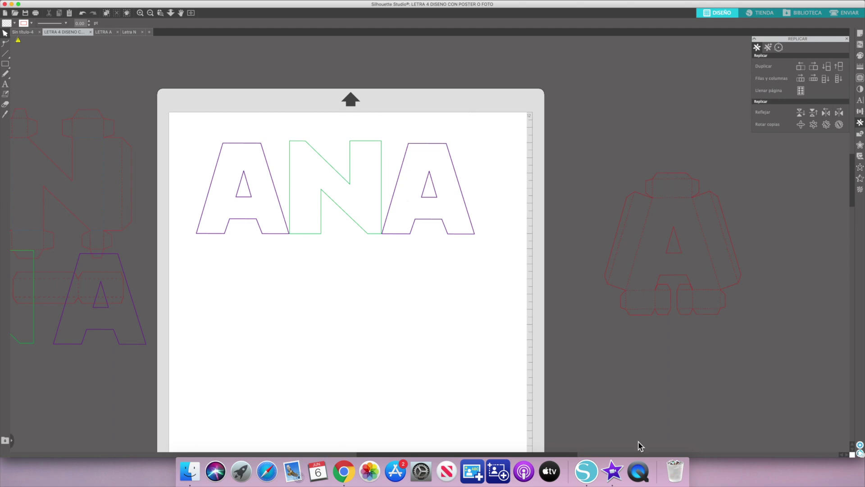
Move the princess poster image from beside the page onto the page below the A, N, A outlines
{"action": "left_click_drag", "start_coordinate": [571, 457], "coordinate": [347, 453]}
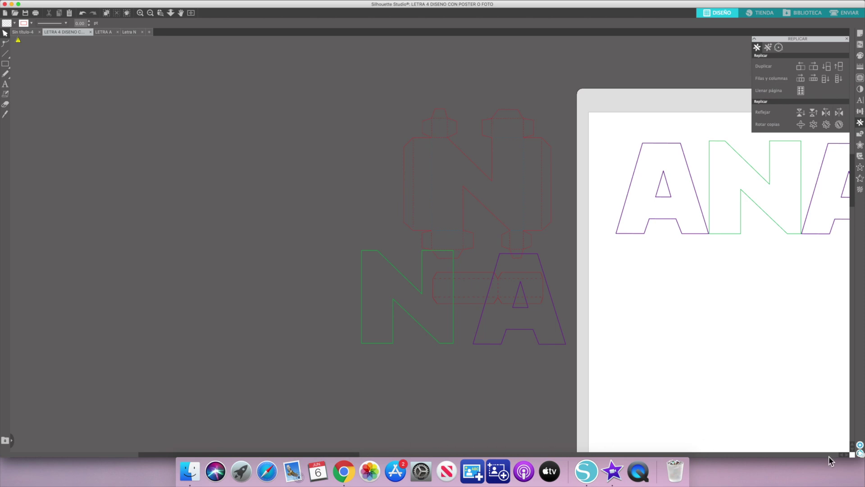
{"action": "scroll", "coordinate": [849, 457], "scroll_direction": "right", "scroll_amount": 5}
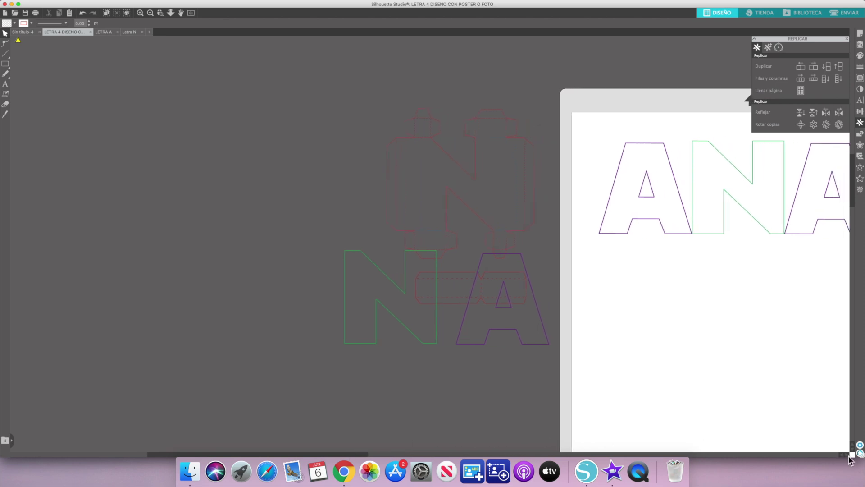
{"action": "scroll", "coordinate": [849, 457], "scroll_direction": "right", "scroll_amount": 2}
{"action": "left_click", "coordinate": [150, 13]}
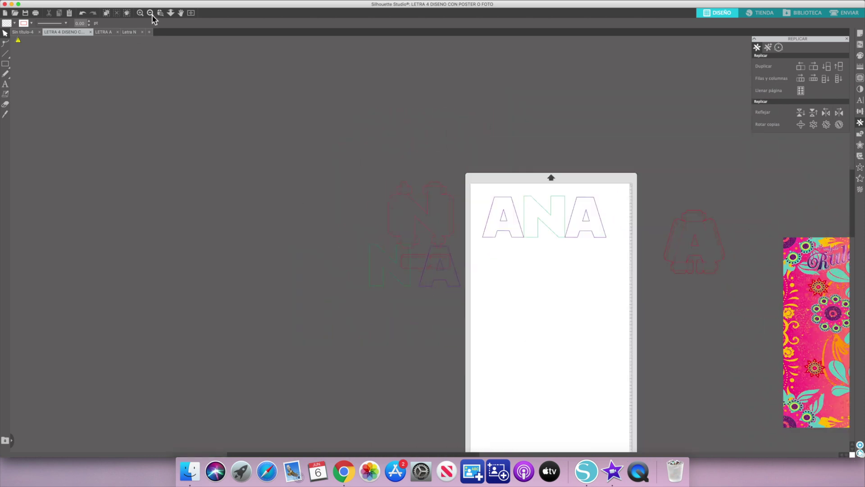
{"action": "left_click_drag", "start_coordinate": [841, 335], "coordinate": [491, 349]}
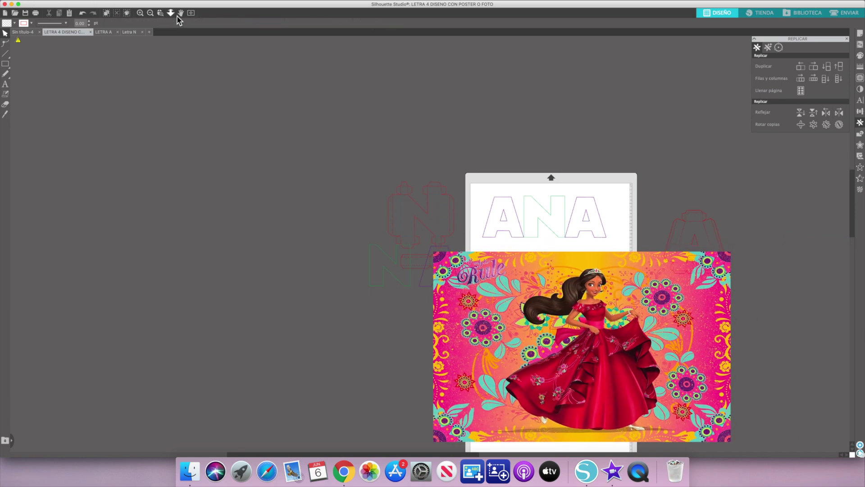
{"action": "left_click", "coordinate": [140, 12]}
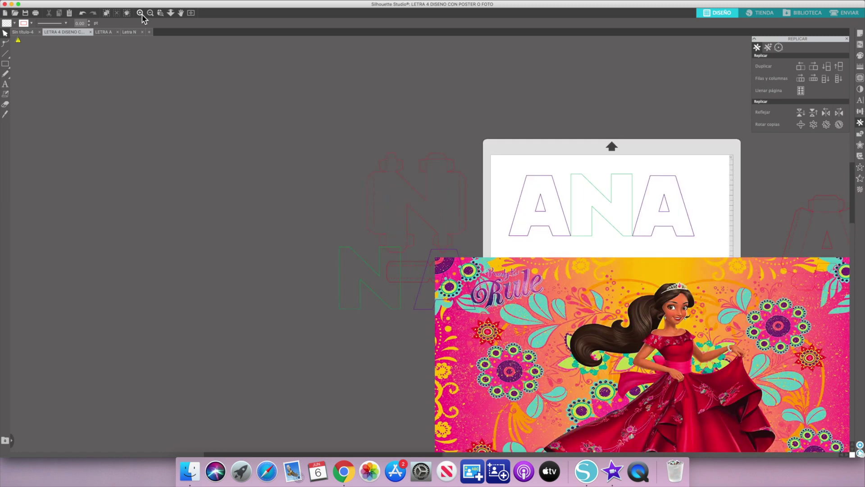
{"action": "left_click", "coordinate": [181, 12]}
{"action": "left_click_drag", "start_coordinate": [564, 293], "coordinate": [352, 272]}
Scale the poster proportionally to about 27.24 by 17.42 cm and position it over the A, N, A outlines
{"action": "left_click", "coordinate": [457, 280]}
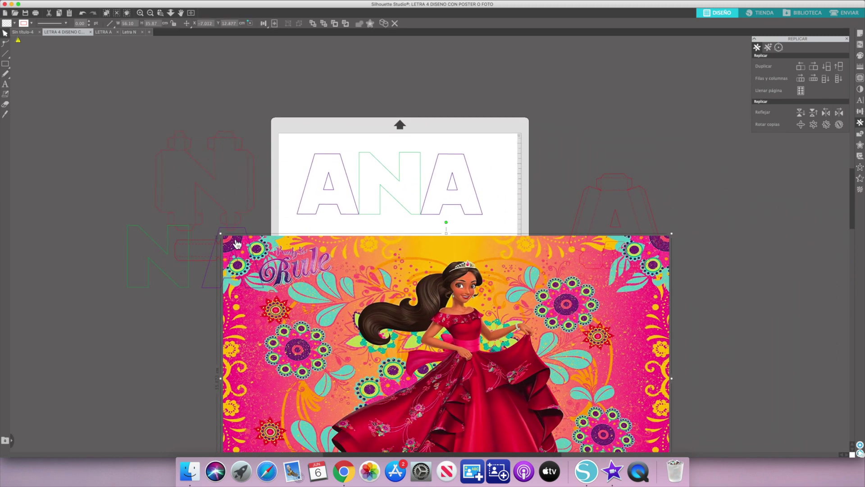
{"action": "left_click_drag", "start_coordinate": [221, 234], "coordinate": [374, 332]}
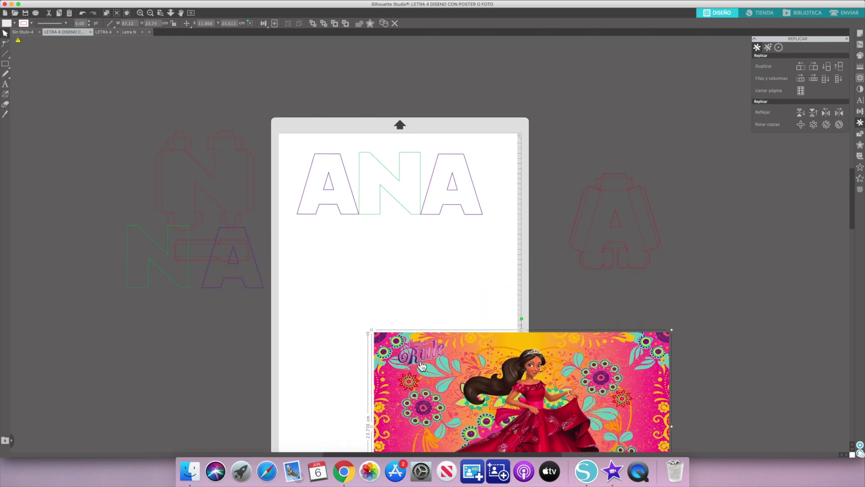
{"action": "left_click_drag", "start_coordinate": [469, 375], "coordinate": [329, 148]}
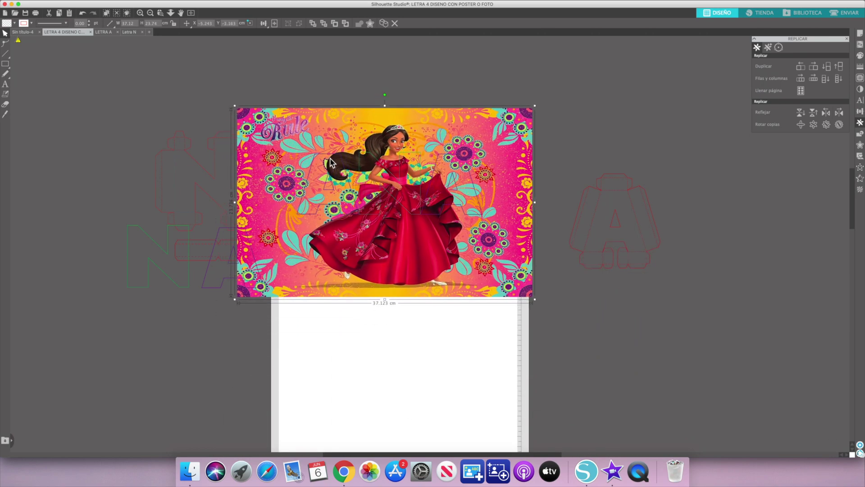
{"action": "left_click_drag", "start_coordinate": [535, 299], "coordinate": [454, 259]}
{"action": "left_click_drag", "start_coordinate": [411, 239], "coordinate": [460, 266]}
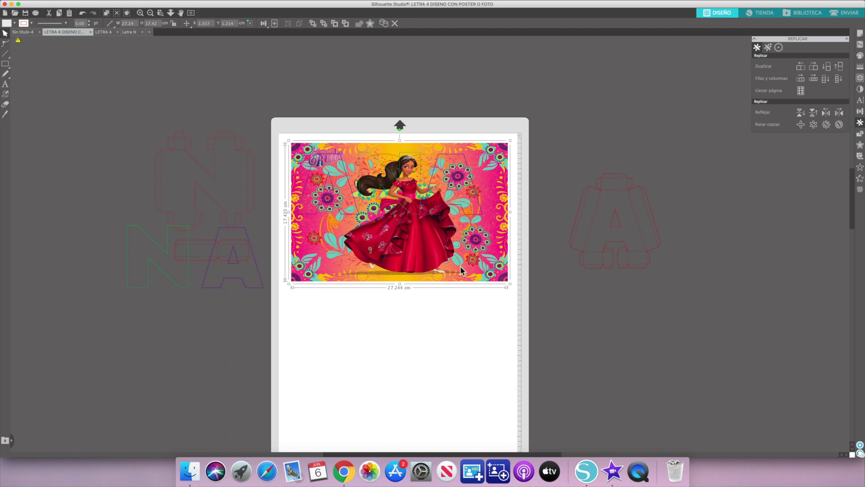
{"action": "left_click_drag", "start_coordinate": [464, 245], "coordinate": [467, 247]}
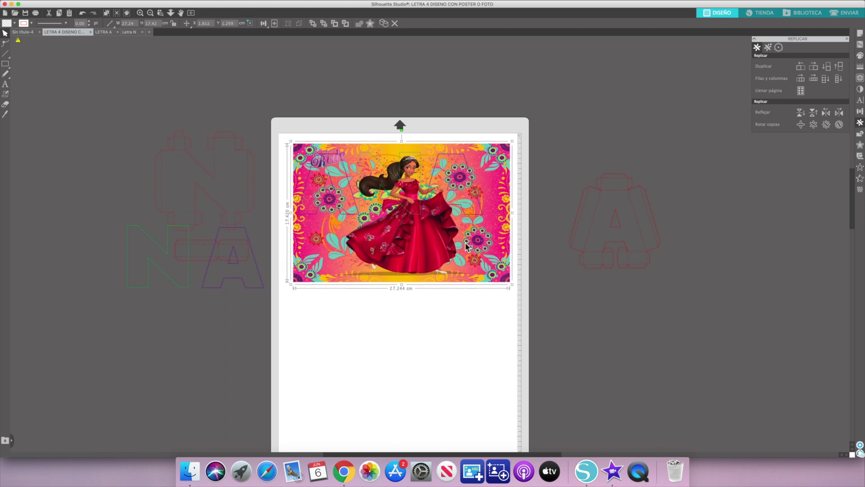
{"action": "left_click_drag", "start_coordinate": [428, 241], "coordinate": [429, 241]}
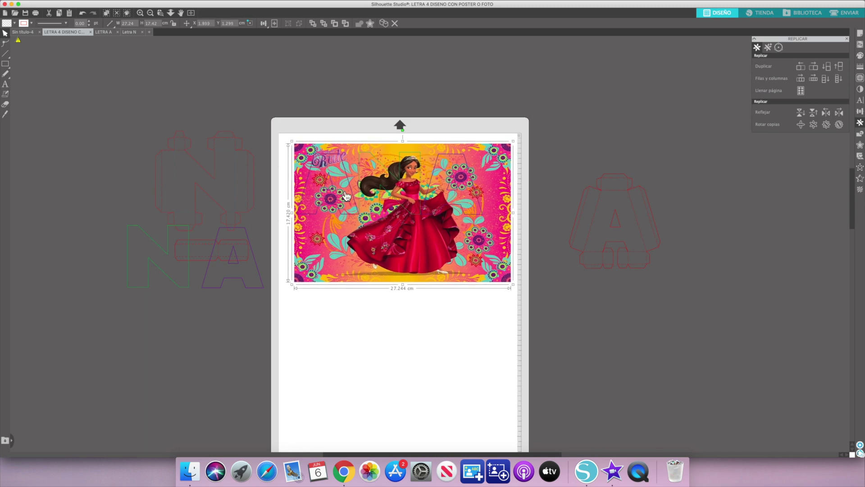
{"action": "left_click_drag", "start_coordinate": [396, 231], "coordinate": [396, 228]}
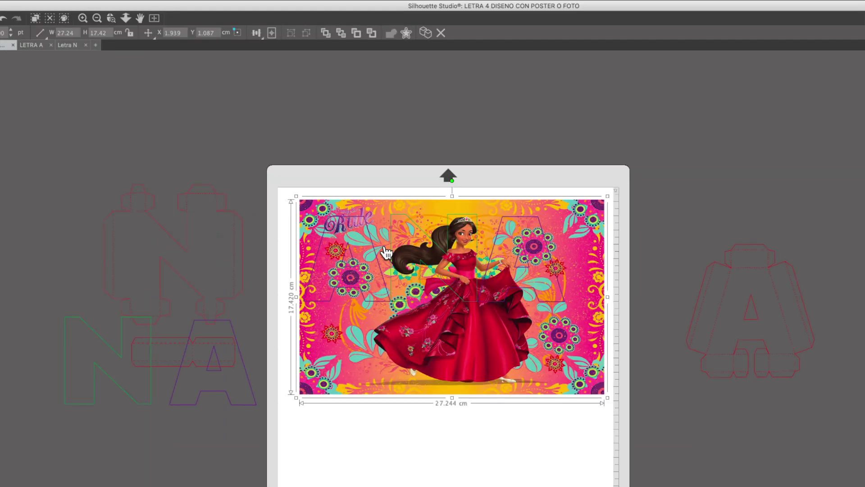
Select the poster together with the A, N, A outlines, try the Recortar operation on them, and undo it
{"action": "left_click_drag", "start_coordinate": [272, 180], "coordinate": [626, 336]}
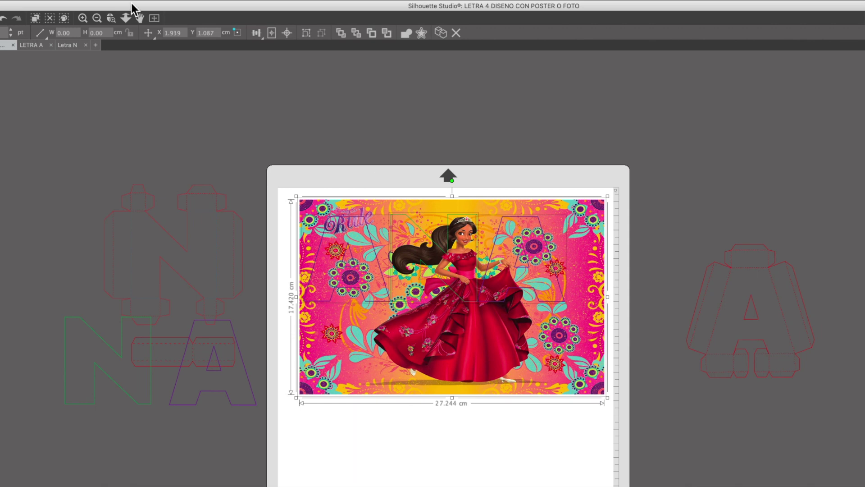
{"action": "mouse_move", "coordinate": [56, 4]}
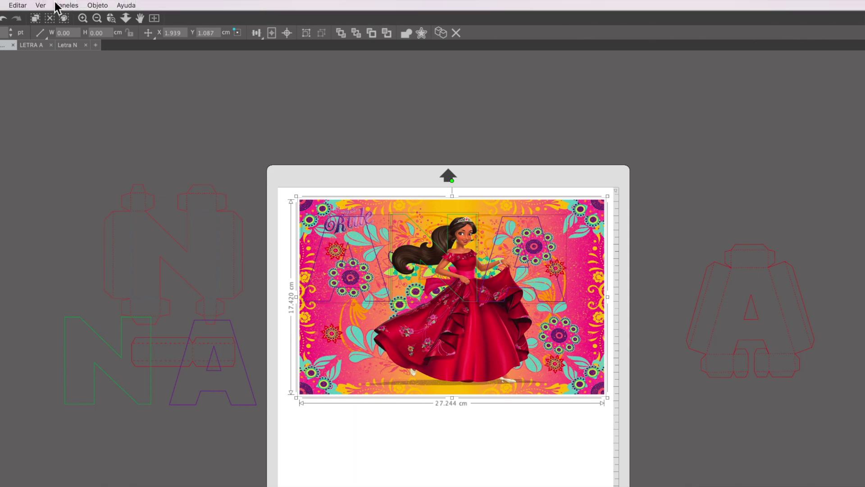
{"action": "left_click", "coordinate": [99, 6]}
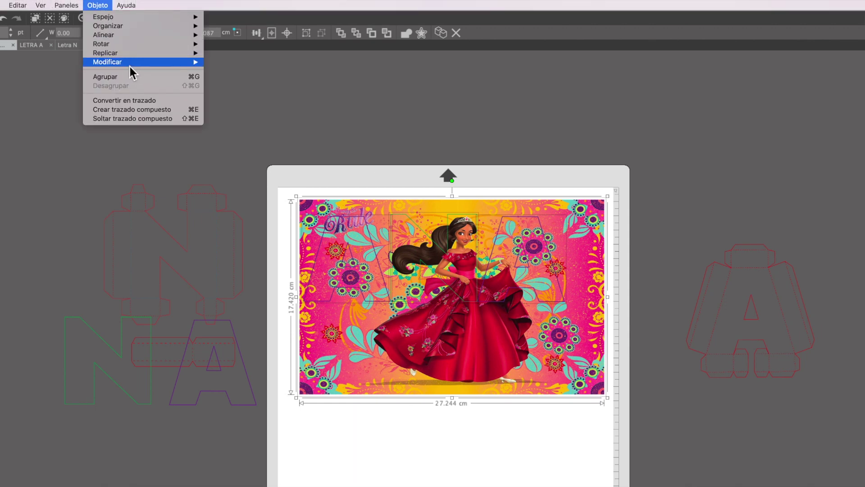
{"action": "mouse_move", "coordinate": [131, 64]}
{"action": "left_click", "coordinate": [249, 92]}
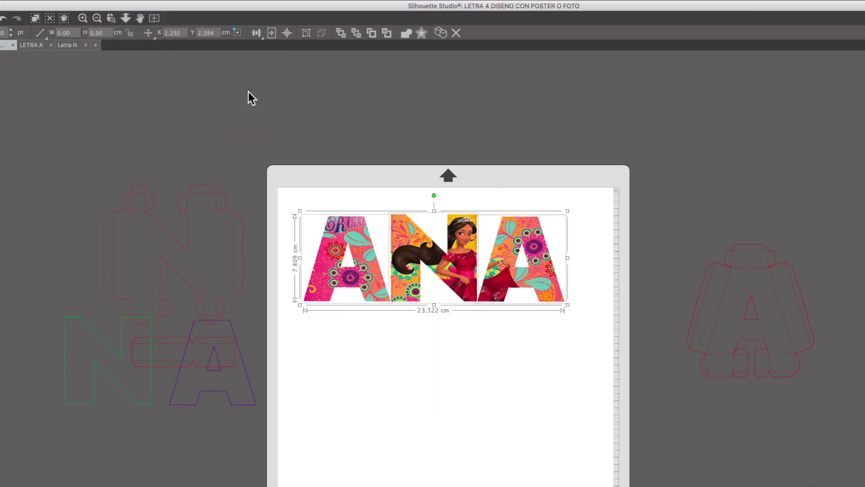
{"action": "key", "text": "super+z"}
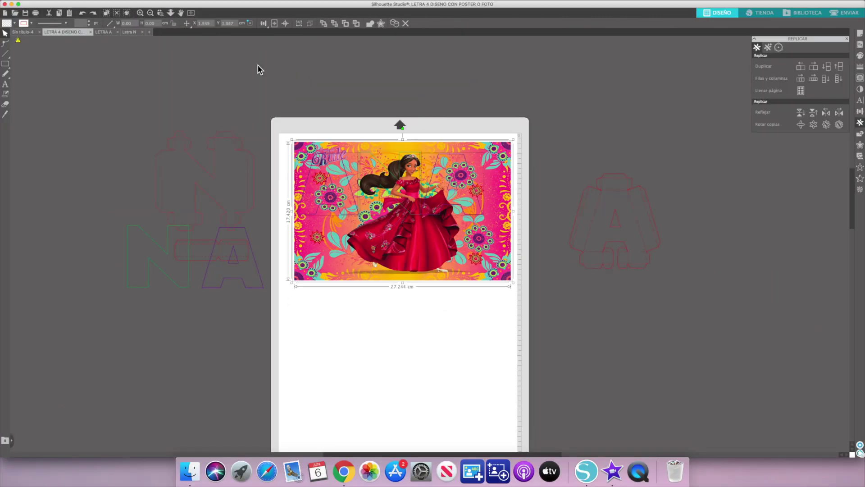
Try the Interseccionar operation on the selected poster and letter outlines, and undo it
{"action": "left_click", "coordinate": [151, 3]}
{"action": "mouse_move", "coordinate": [167, 45]}
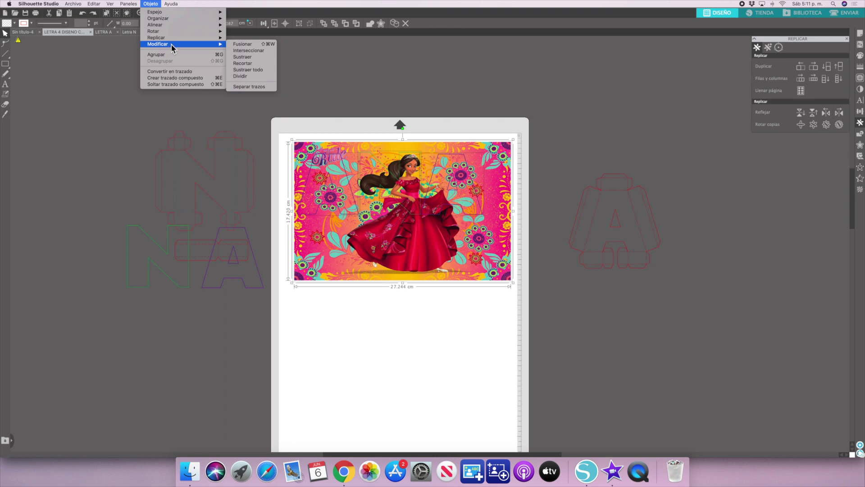
{"action": "left_click", "coordinate": [250, 51]}
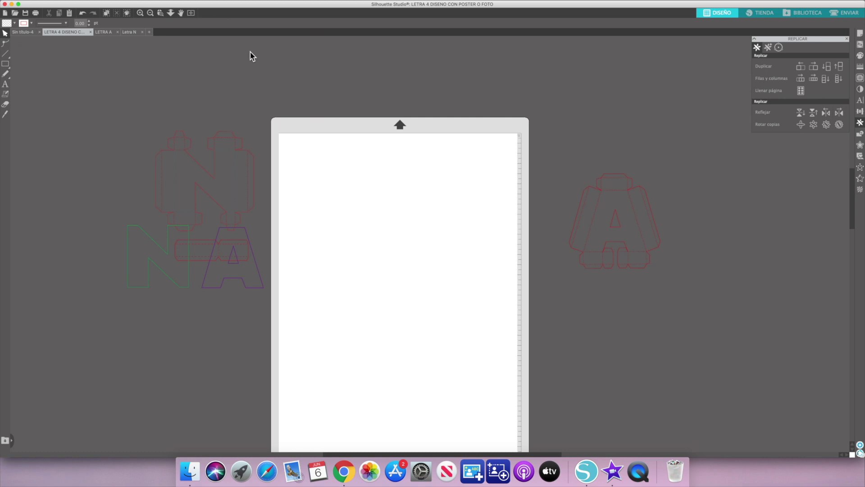
{"action": "key", "text": "super+z"}
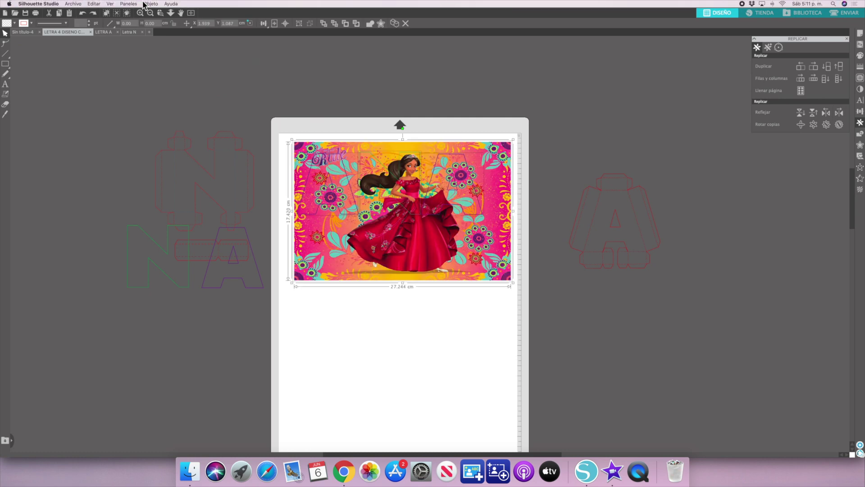
Crop the poster to the shapes of the A, N, A outlines with the Recortar operation
{"action": "left_click", "coordinate": [156, 5]}
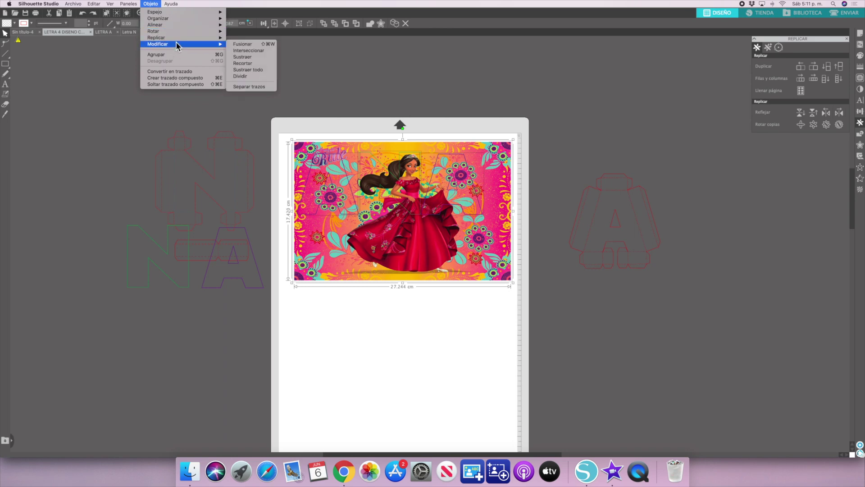
{"action": "left_click", "coordinate": [269, 58]}
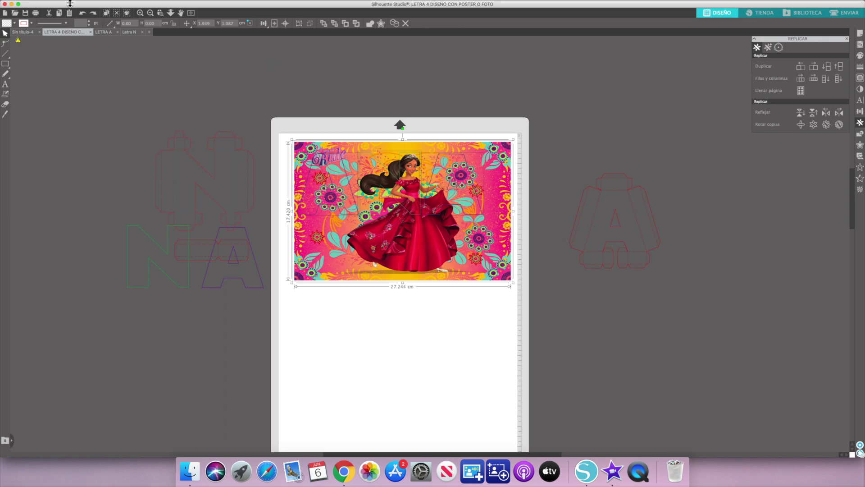
{"action": "left_click", "coordinate": [151, 3]}
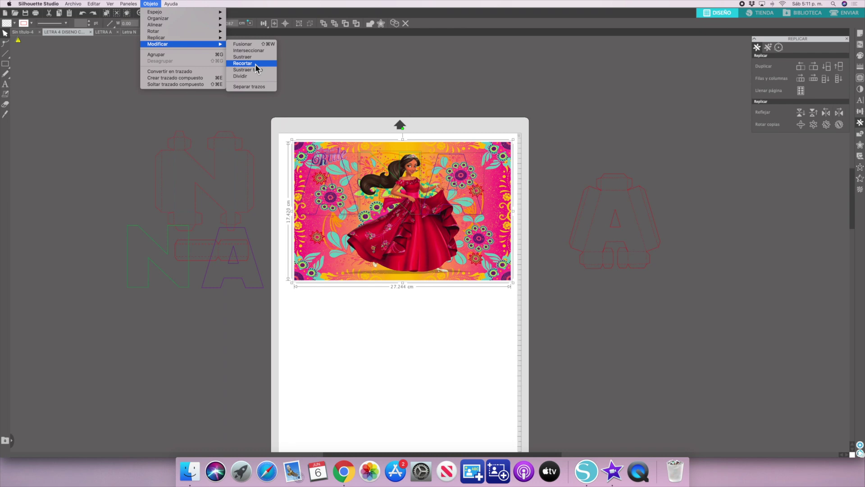
{"action": "left_click", "coordinate": [244, 63]}
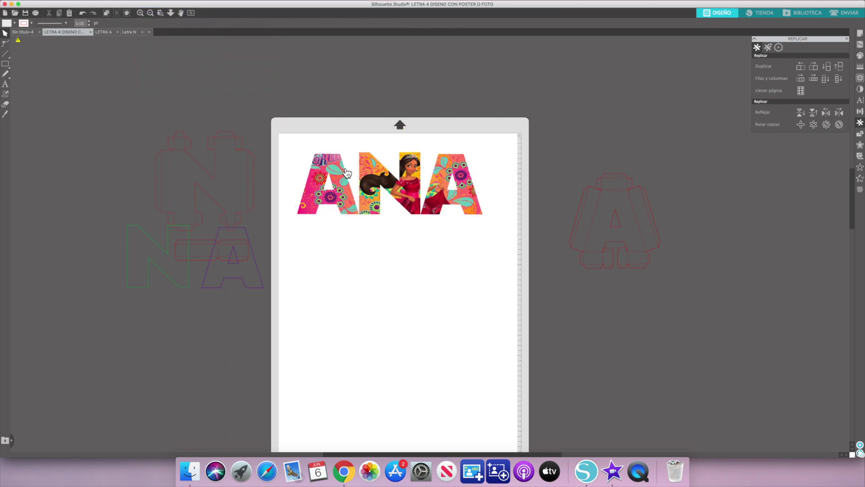
Separate the three poster-filled letters and move them lower on the page with gaps between them
{"action": "left_click_drag", "start_coordinate": [339, 171], "coordinate": [342, 226]}
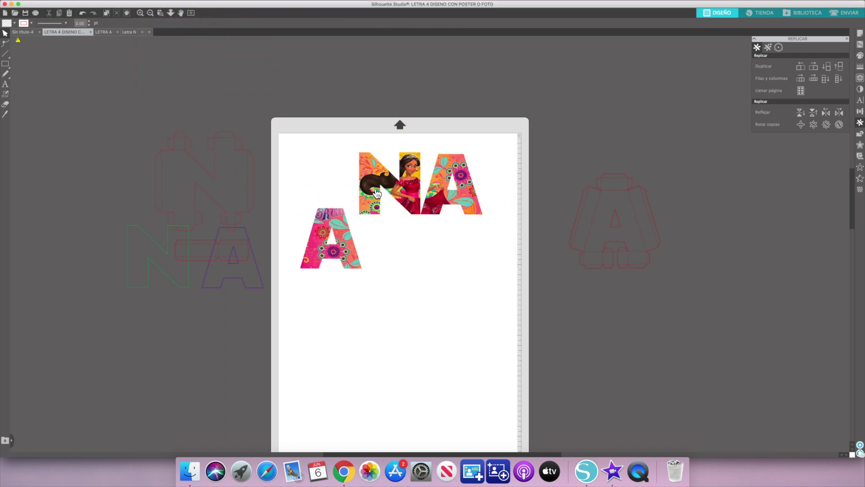
{"action": "left_click_drag", "start_coordinate": [377, 193], "coordinate": [389, 247]}
{"action": "left_click_drag", "start_coordinate": [450, 194], "coordinate": [468, 235]}
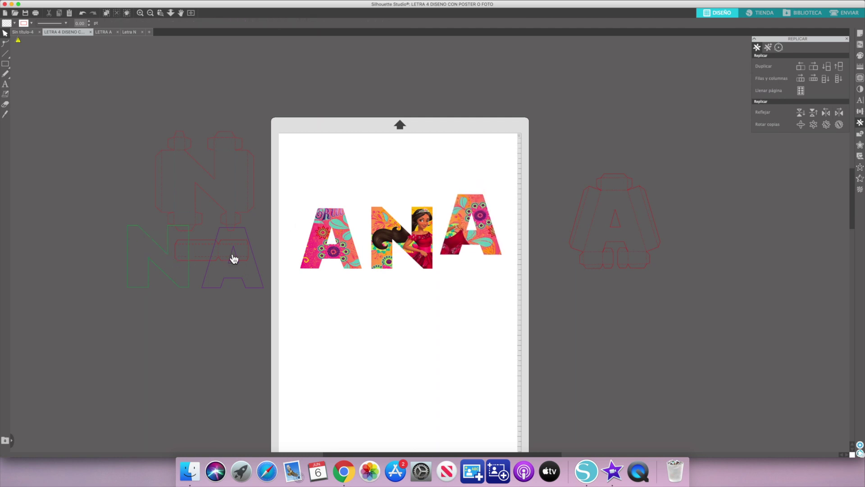
{"action": "scroll", "coordinate": [234, 252], "scroll_direction": "down", "scroll_amount": 3}
{"action": "scroll", "coordinate": [234, 252], "scroll_direction": "right", "scroll_amount": 3}
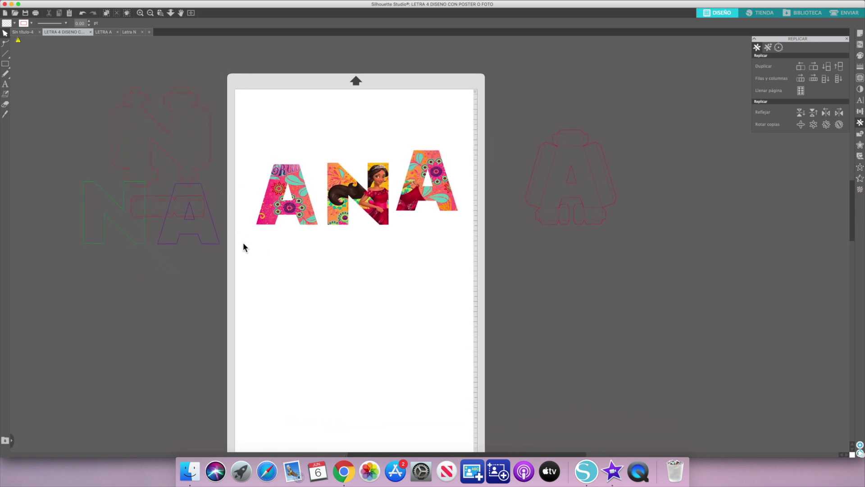
Turn on registration marks and set the page to a smaller portrait media size with the print border shown
{"action": "left_click", "coordinate": [861, 33]}
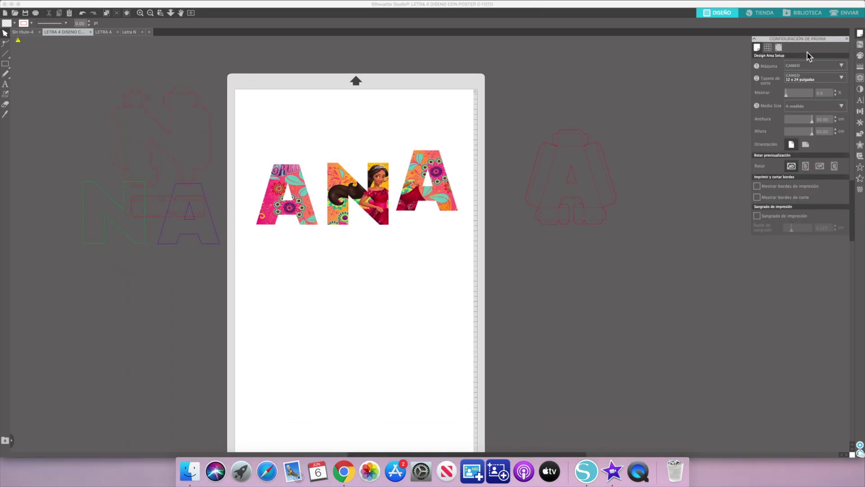
{"action": "left_click", "coordinate": [778, 47]}
{"action": "left_click", "coordinate": [768, 66]}
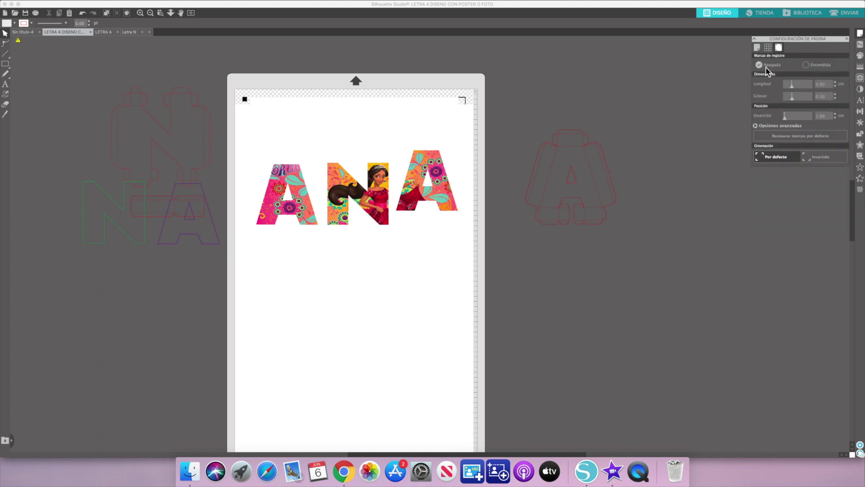
{"action": "left_click", "coordinate": [810, 114]}
{"action": "left_click", "coordinate": [767, 187]}
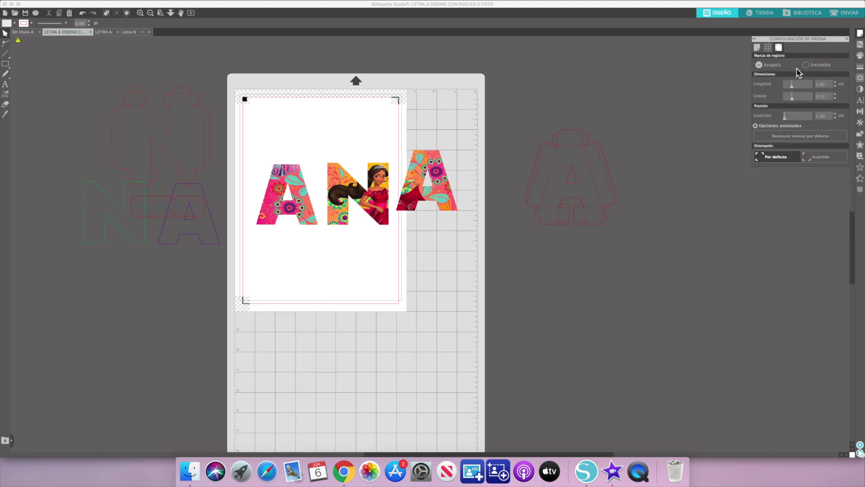
Rearrange the three decorated letters so they all fit inside the registration mark area of the smaller page
{"action": "left_click_drag", "start_coordinate": [288, 203], "coordinate": [289, 141]}
{"action": "left_click_drag", "start_coordinate": [358, 198], "coordinate": [294, 209]}
{"action": "left_click_drag", "start_coordinate": [430, 198], "coordinate": [358, 264]}
Select all three decorated letters, set their cut type to Cortar in the send settings, and return to the design view
{"action": "left_click", "coordinate": [846, 16]}
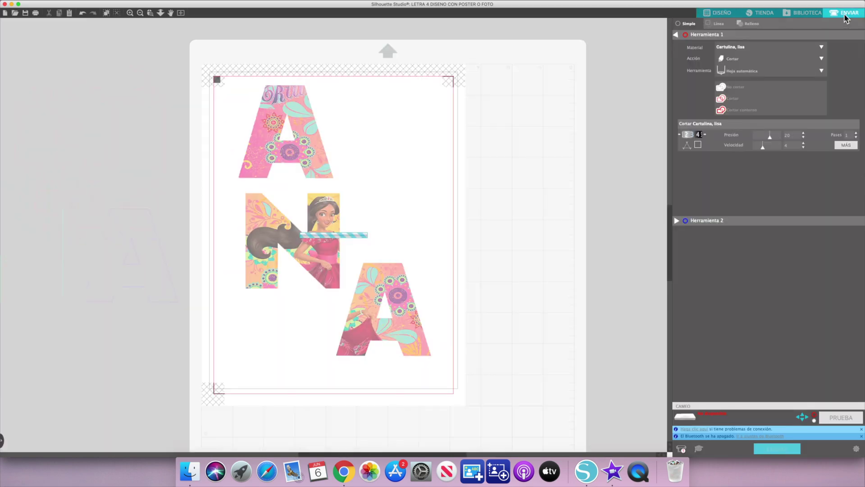
{"action": "left_click", "coordinate": [721, 14]}
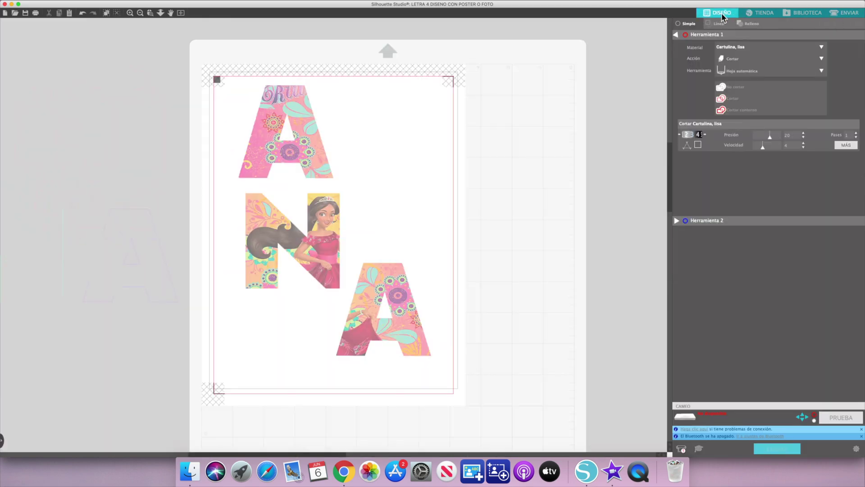
{"action": "left_click_drag", "start_coordinate": [325, 79], "coordinate": [528, 344]}
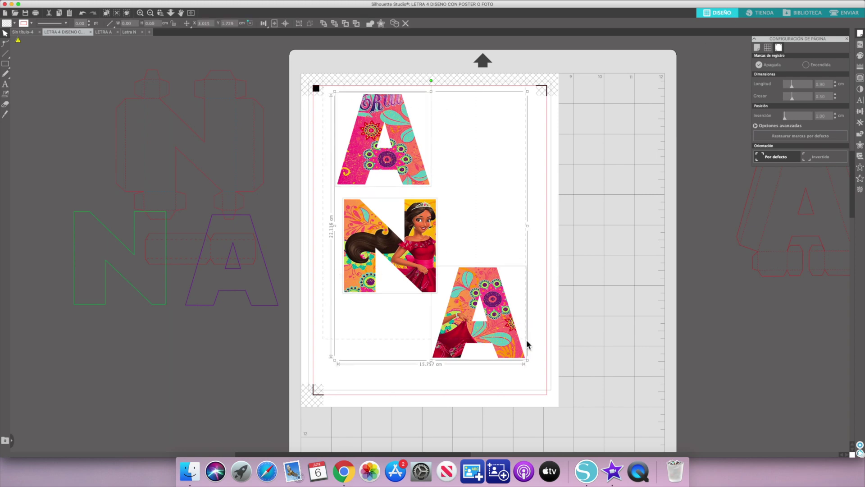
{"action": "left_click", "coordinate": [847, 13]}
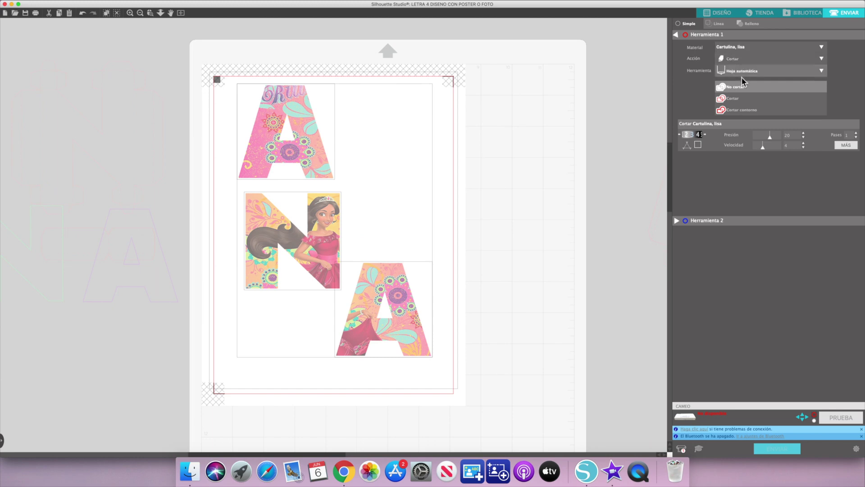
{"action": "left_click", "coordinate": [739, 98]}
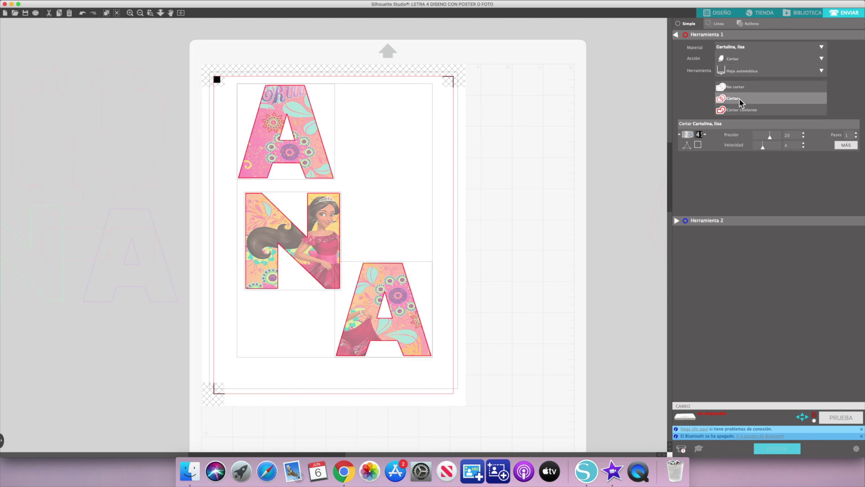
{"action": "left_click", "coordinate": [723, 13]}
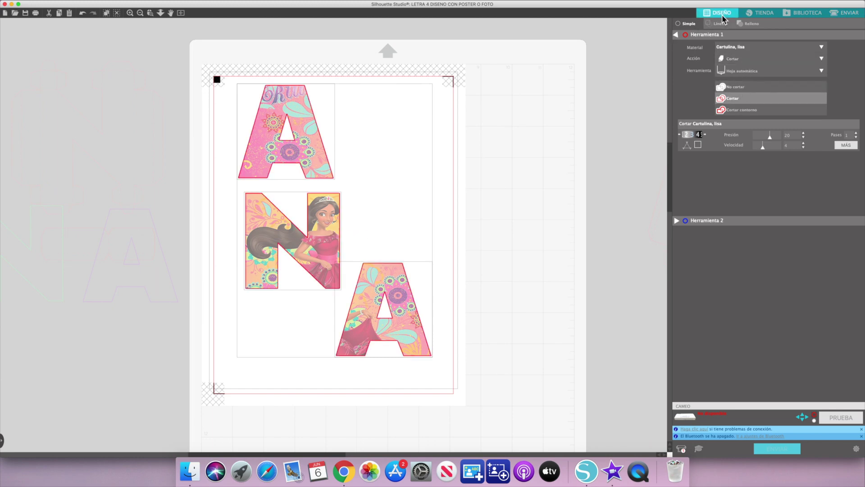